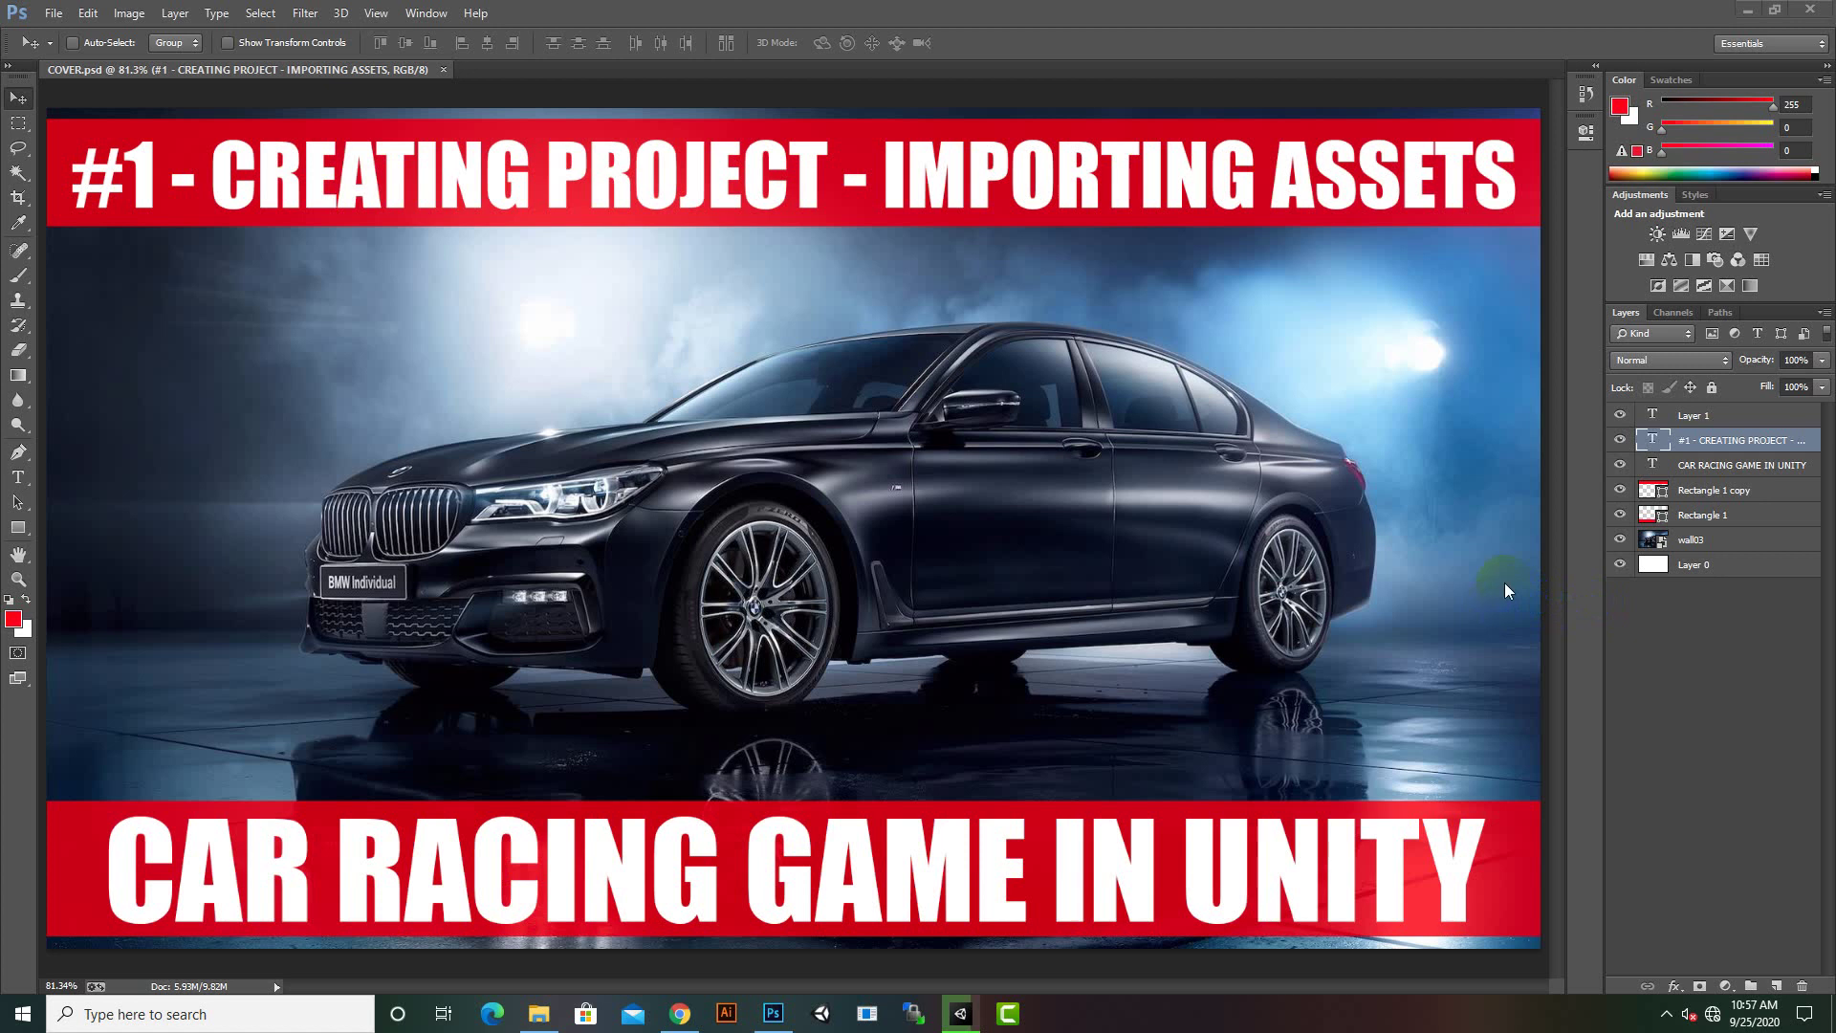
# Minimize the COVER.psd window in Photoshop to reveal the Unity splash screen
pyautogui.click(1562, 327)
pyautogui.click(1749, 13)
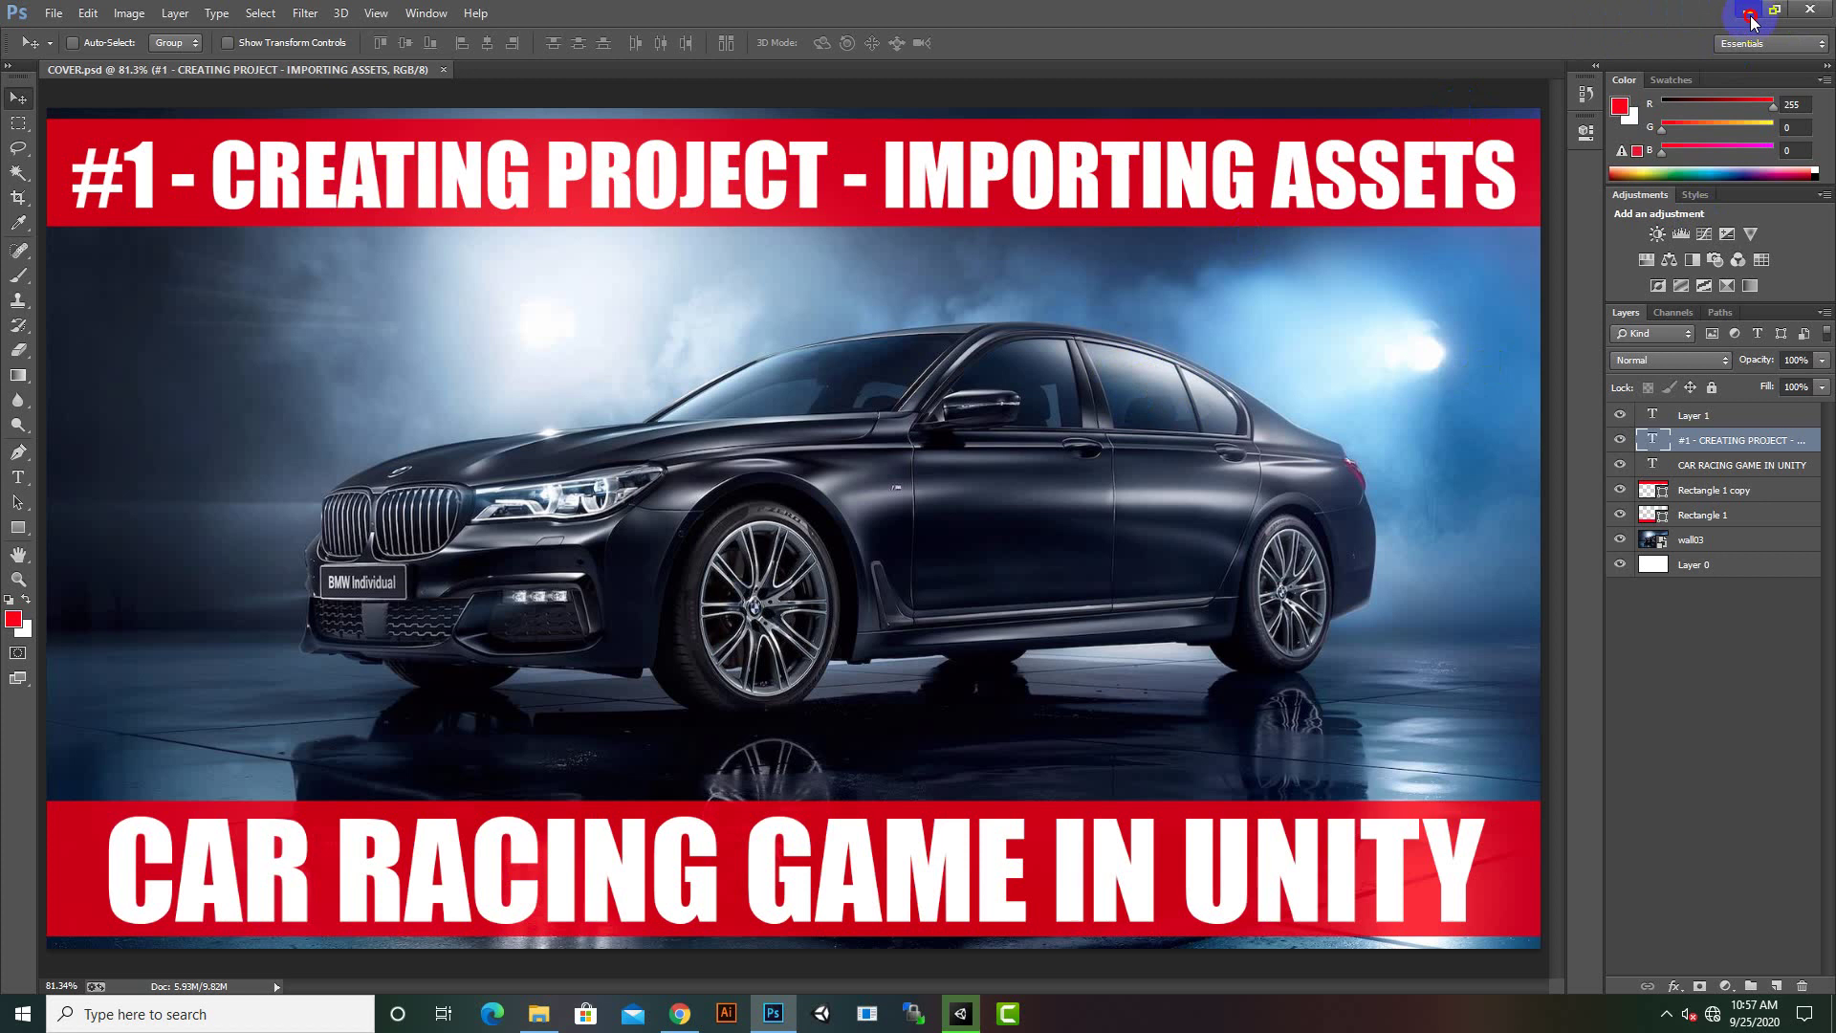
# Restore the COVER.psd car racing cover in Photoshop from the taskbar
pyautogui.click(1748, 14)
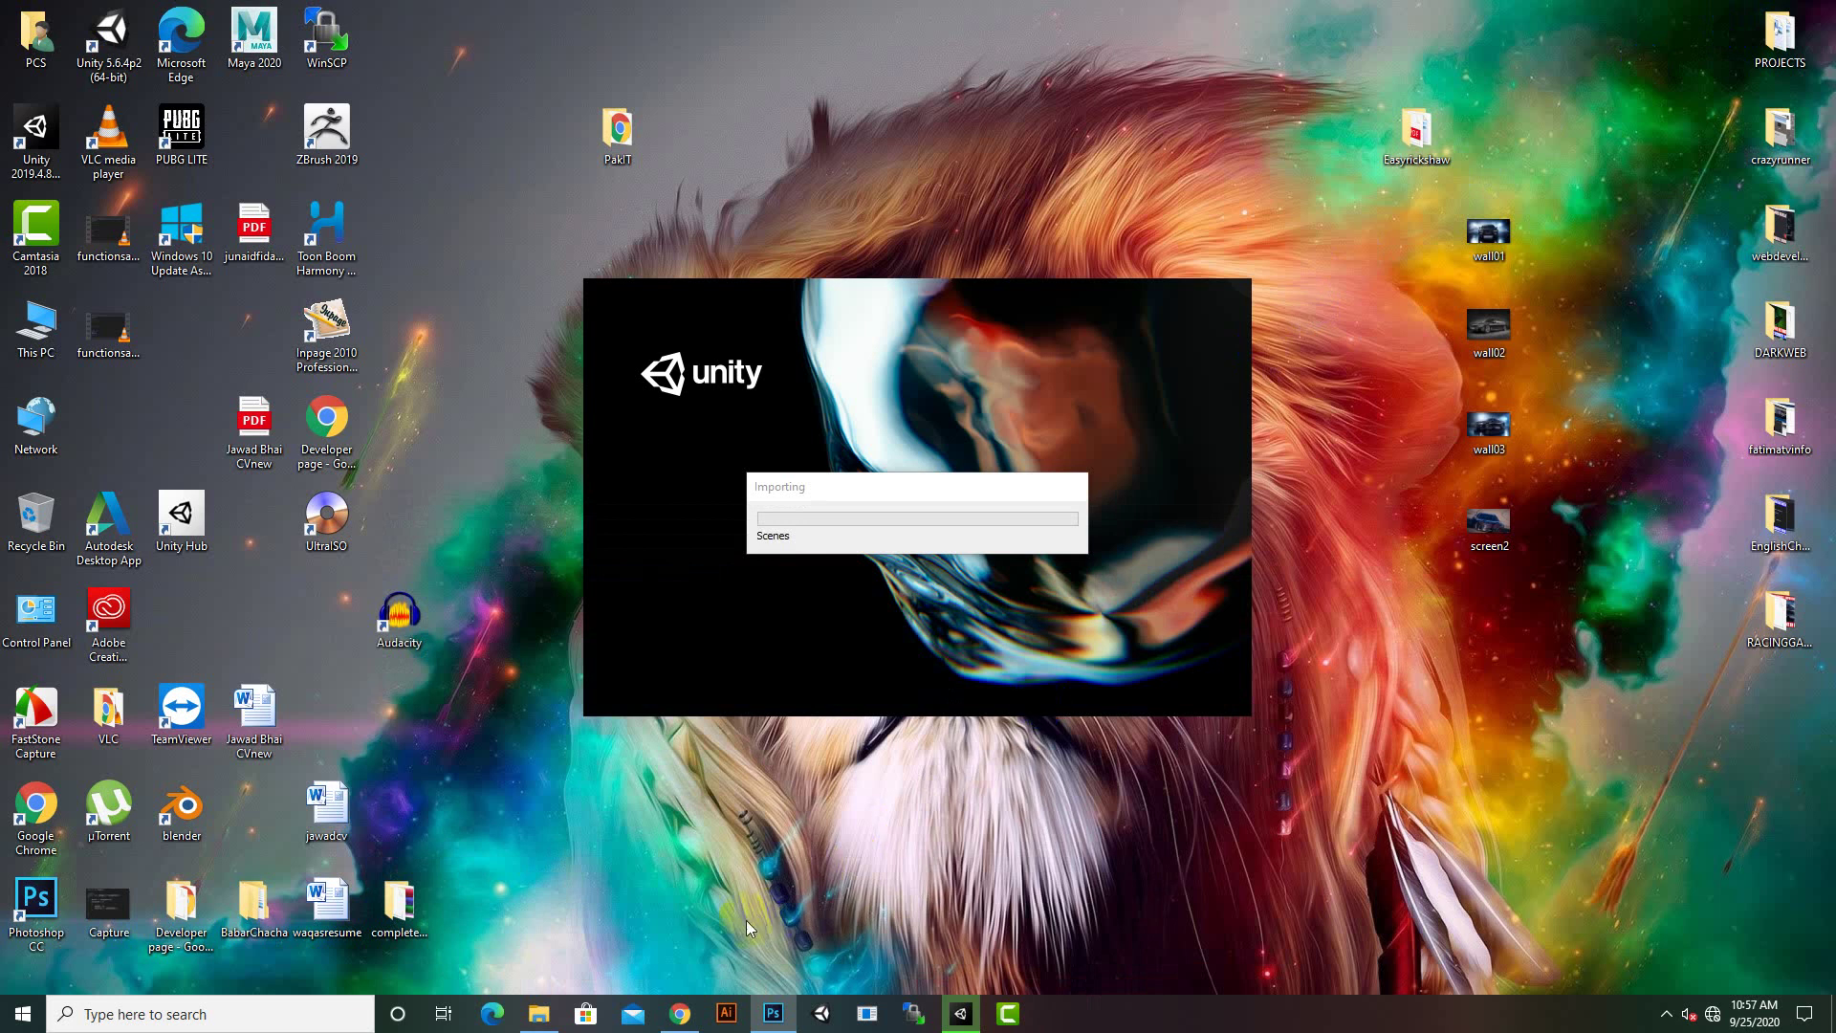
pyautogui.click(772, 1013)
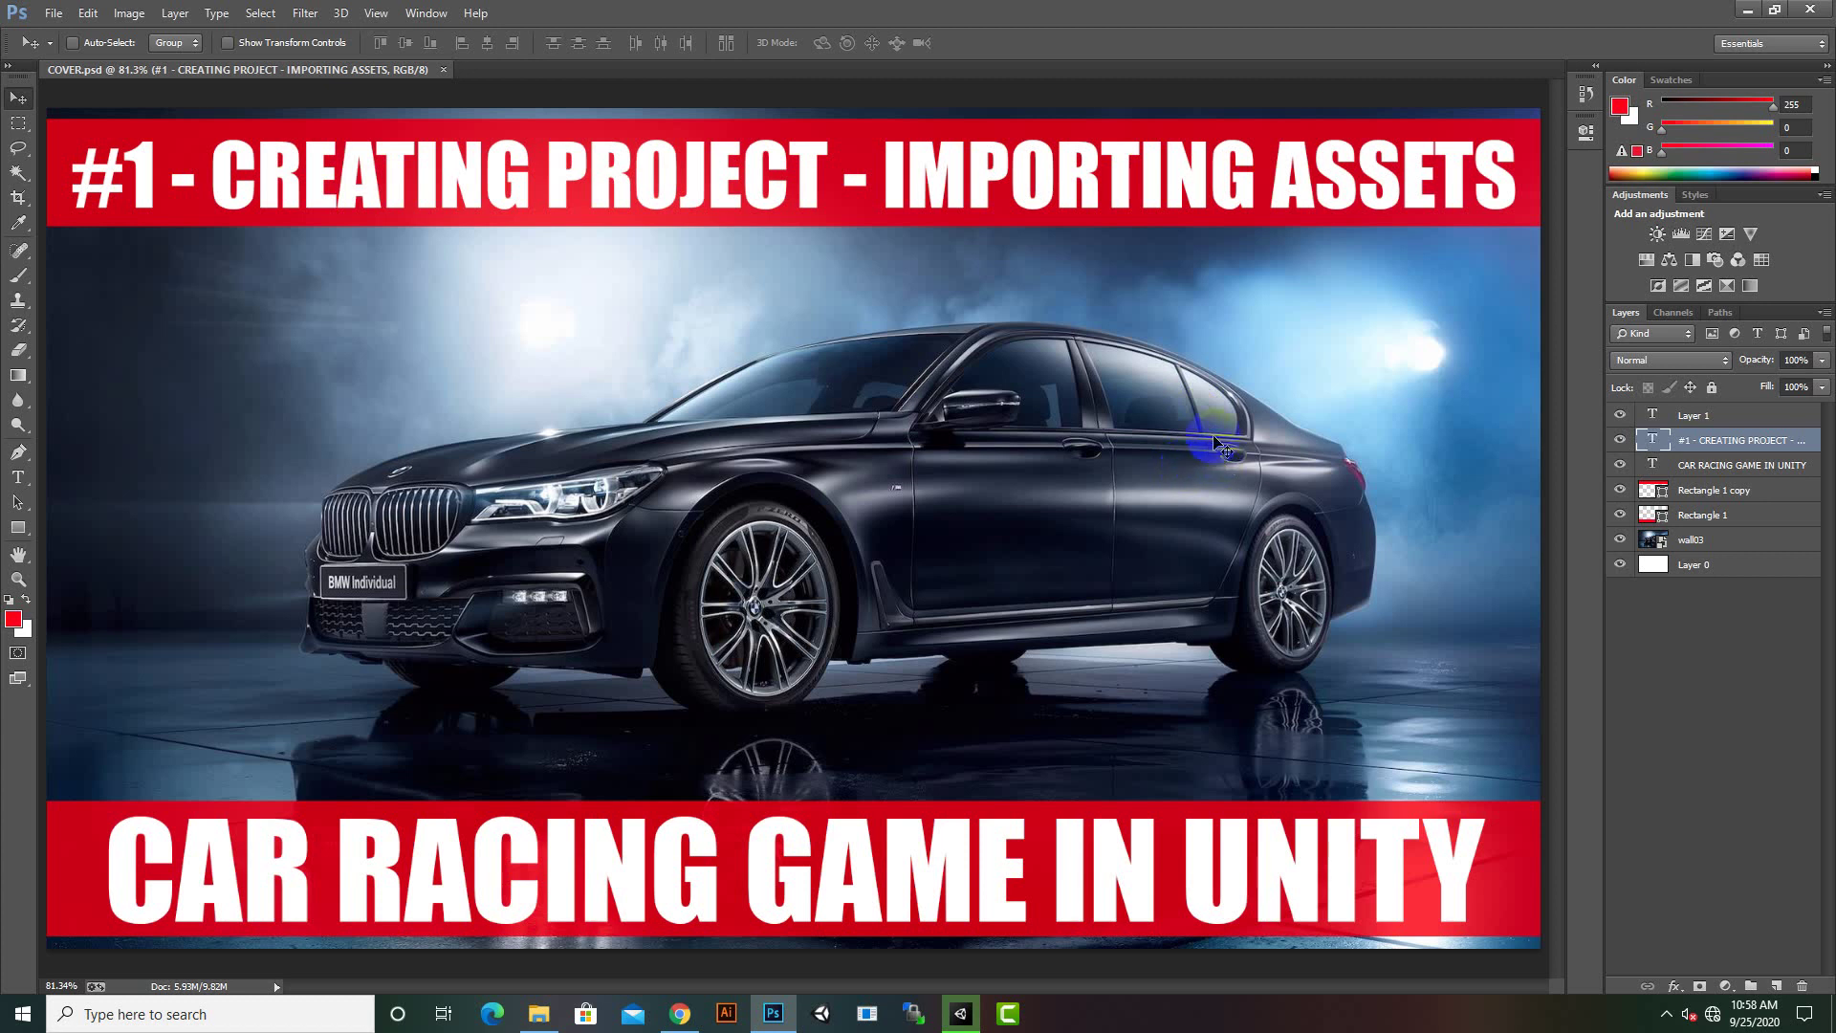
# Minimize Photoshop to show the new 'Reach Thrust' project in the Unity editor
pyautogui.click(1744, 11)
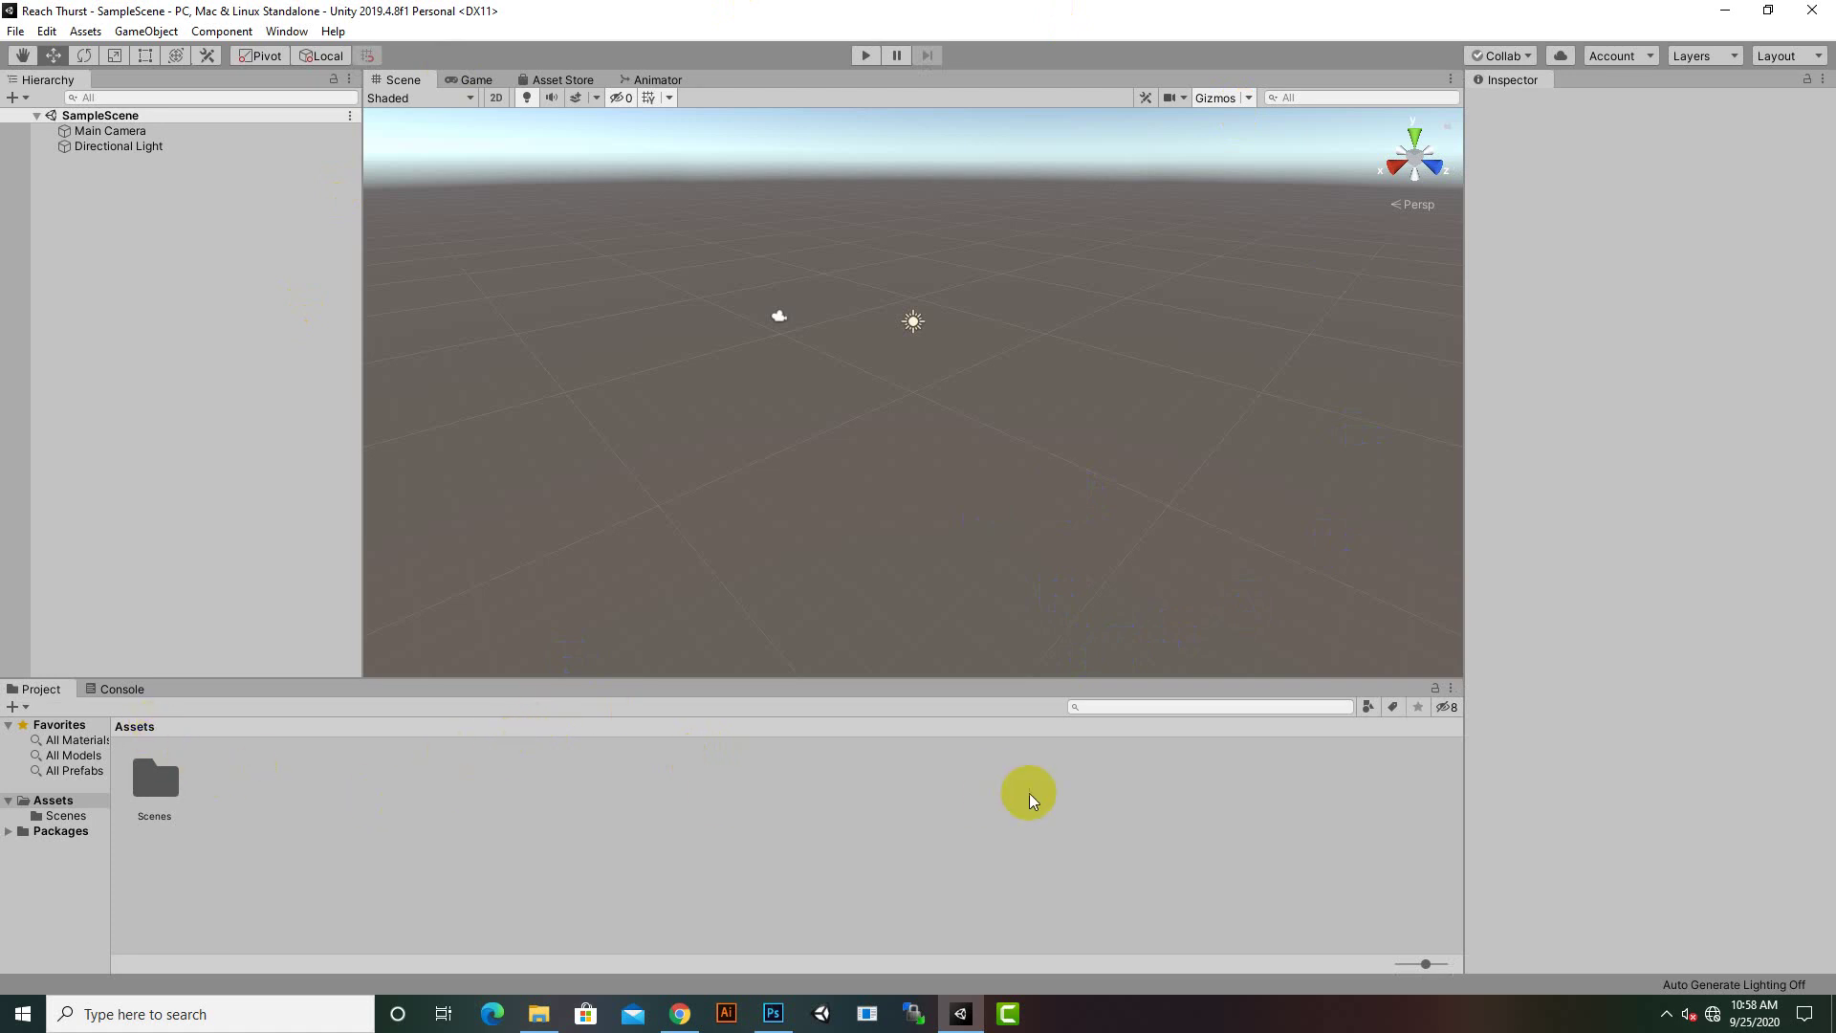
# Create two new Asset folders named 'Scripts' and 'Sprites' via Create > Folder
pyautogui.rightClick(348, 765)
pyautogui.moveTo(486, 296)
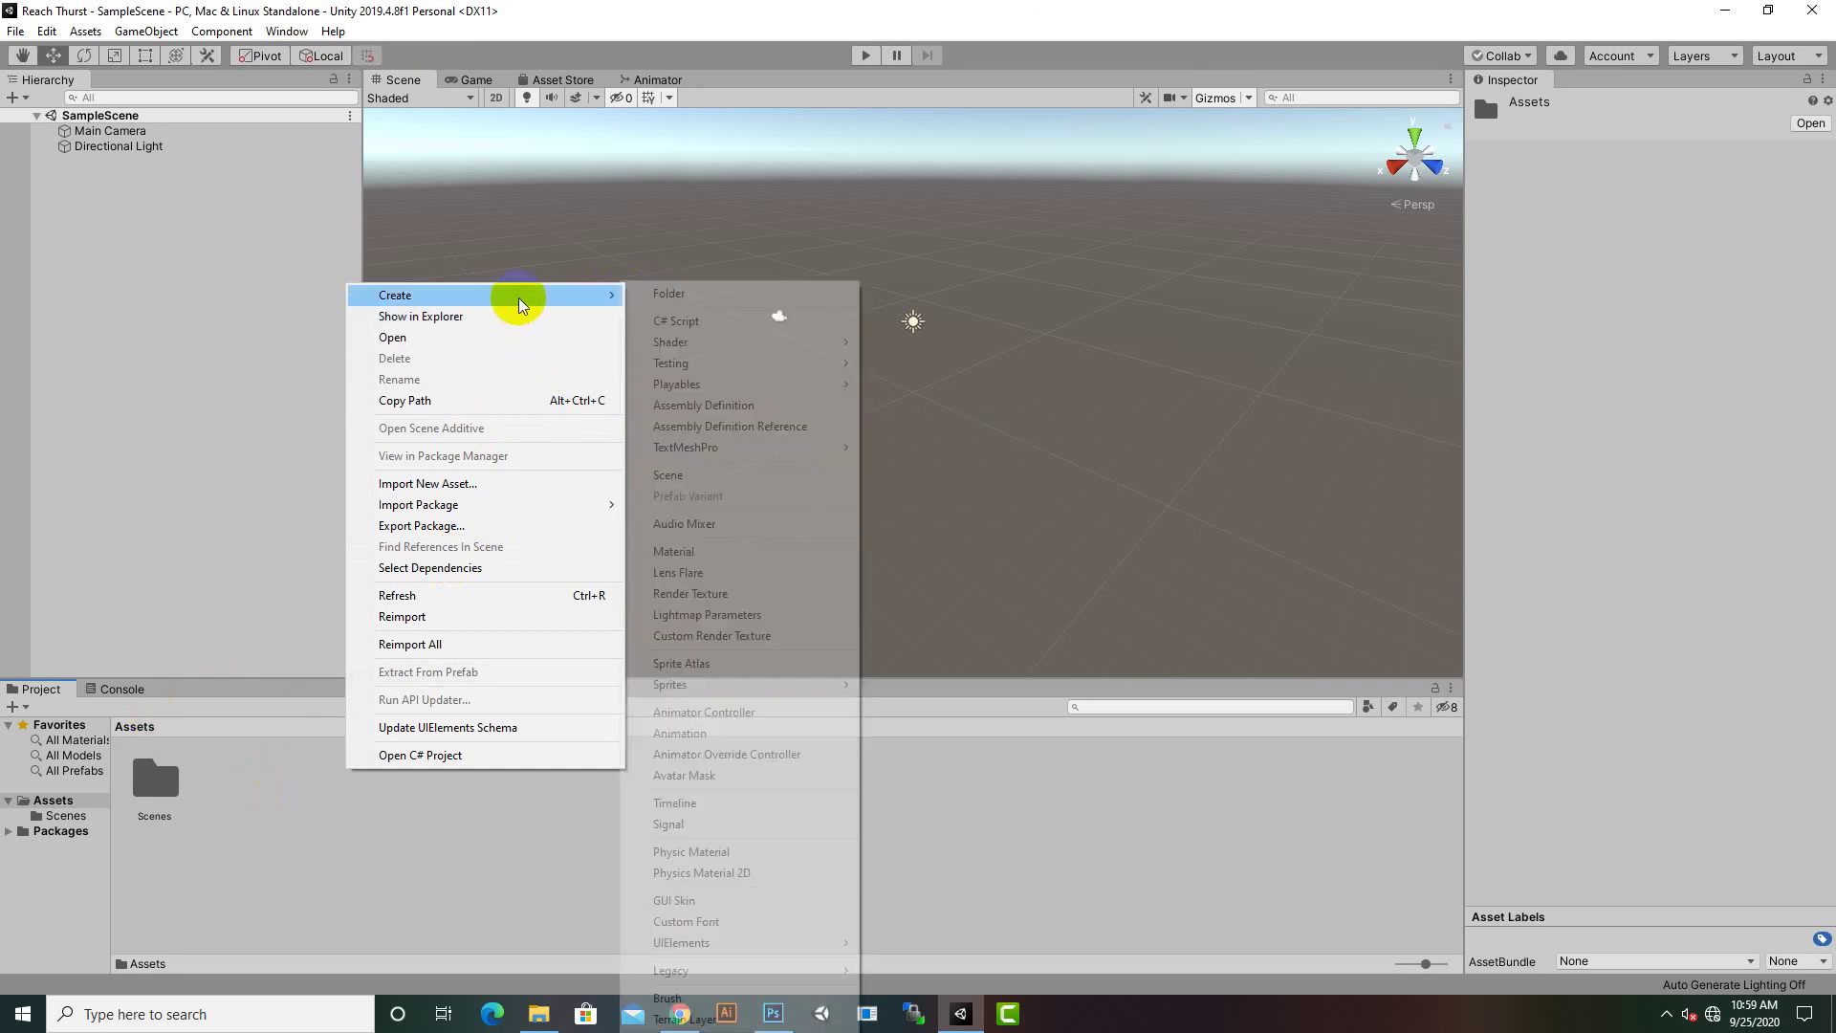
pyautogui.click(682, 294)
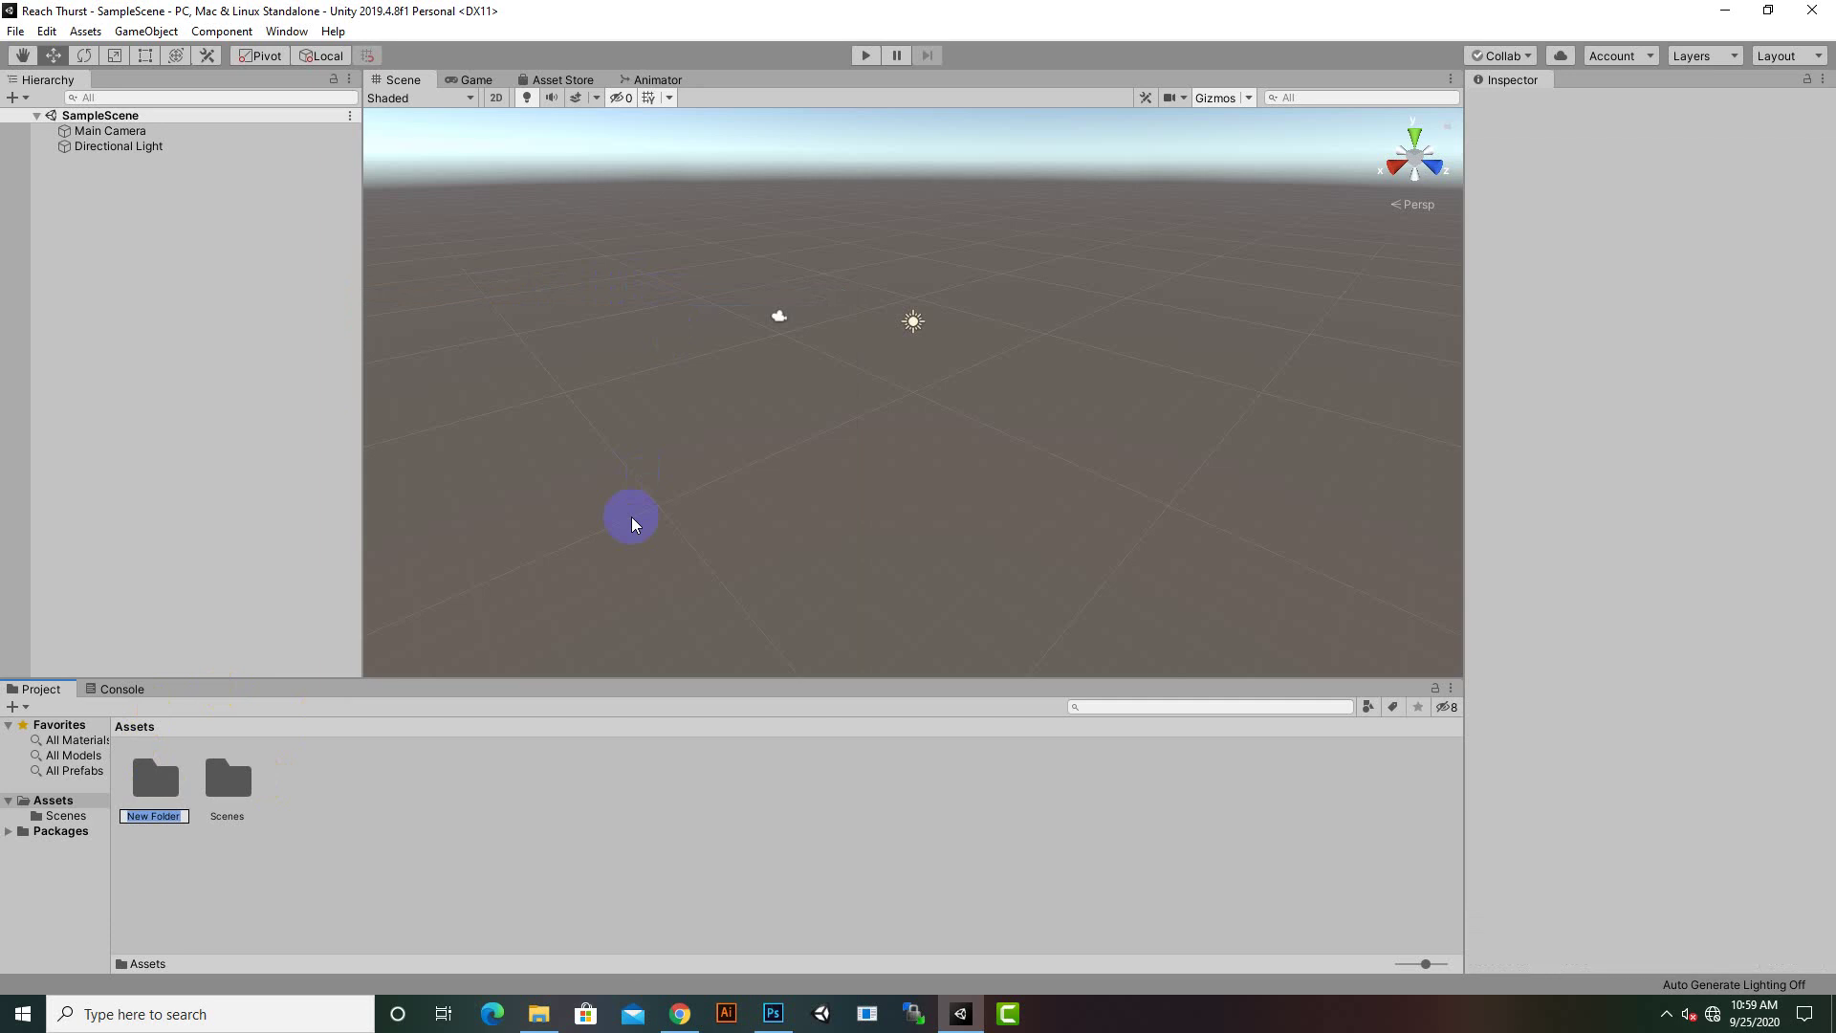
pyautogui.write('Scripts')
pyautogui.press('Return')
pyautogui.rightClick(513, 812)
pyautogui.moveTo(631, 341)
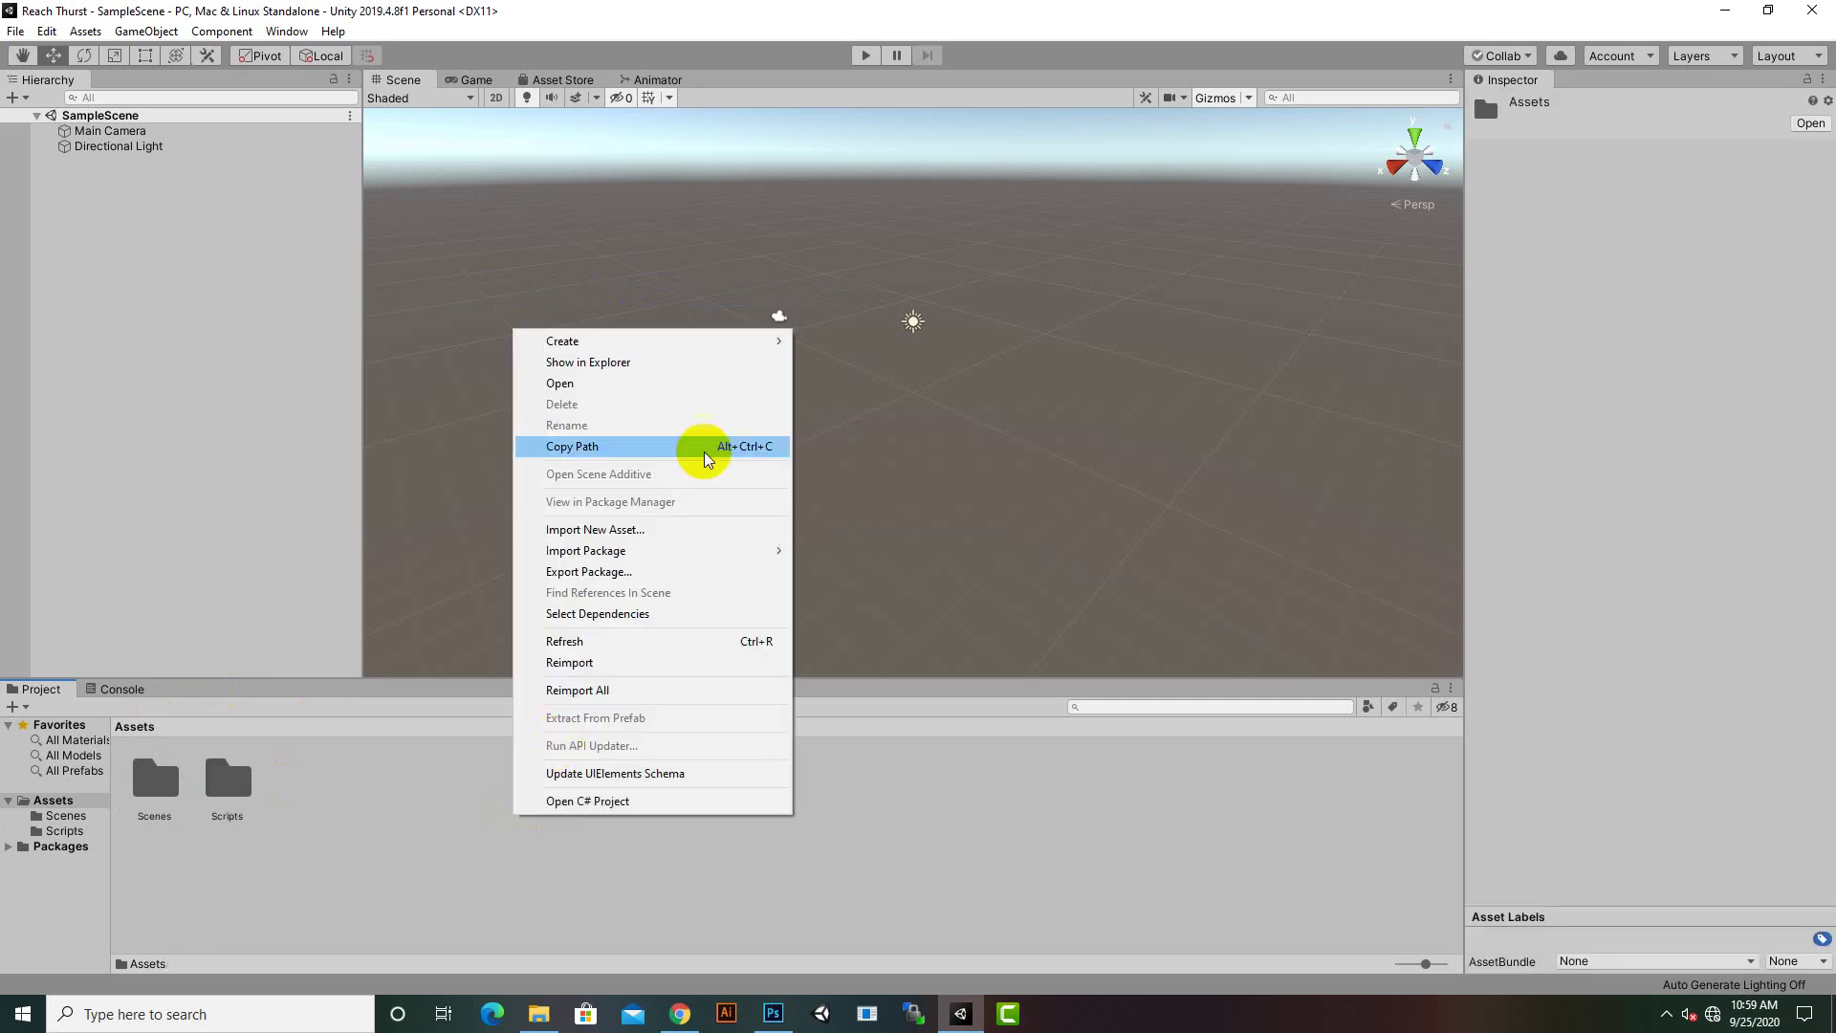
pyautogui.click(832, 293)
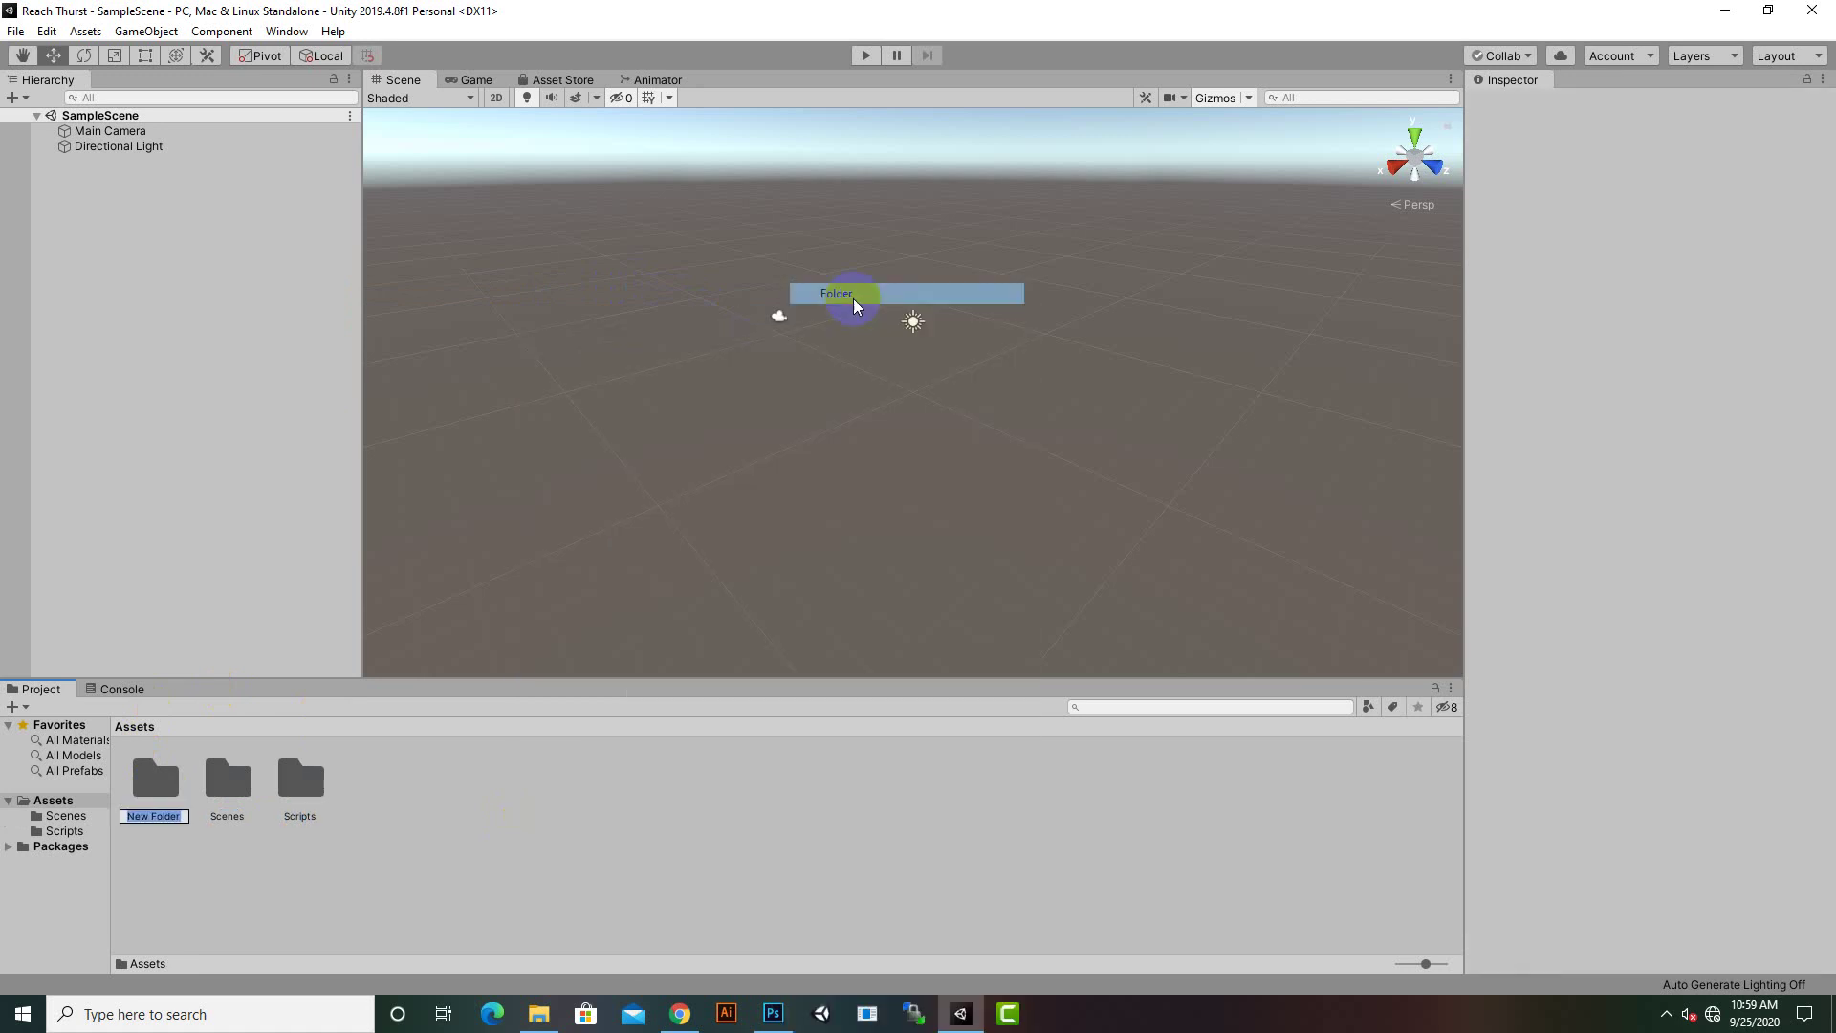
pyautogui.write('Sprites')
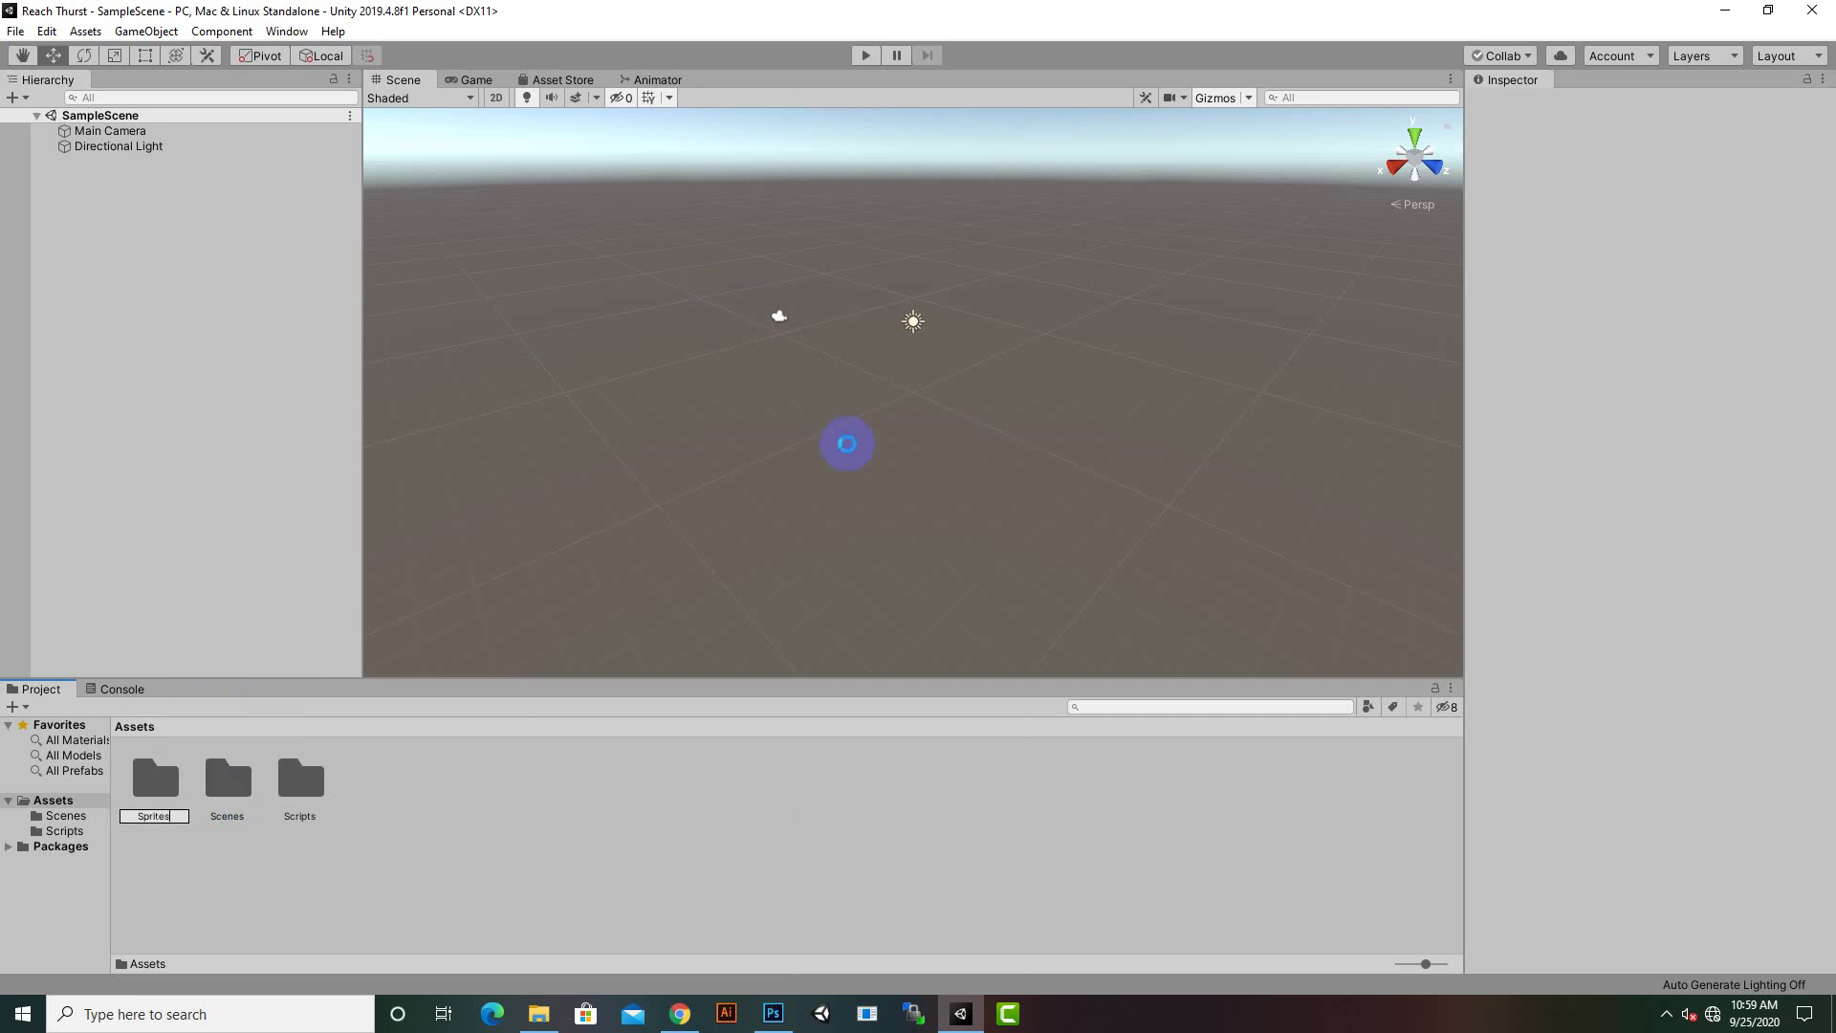
pyautogui.press('Return')
# Add two more Asset folders named 'Audios' and 'Prefabs', then clear the selection
pyautogui.rightClick(467, 848)
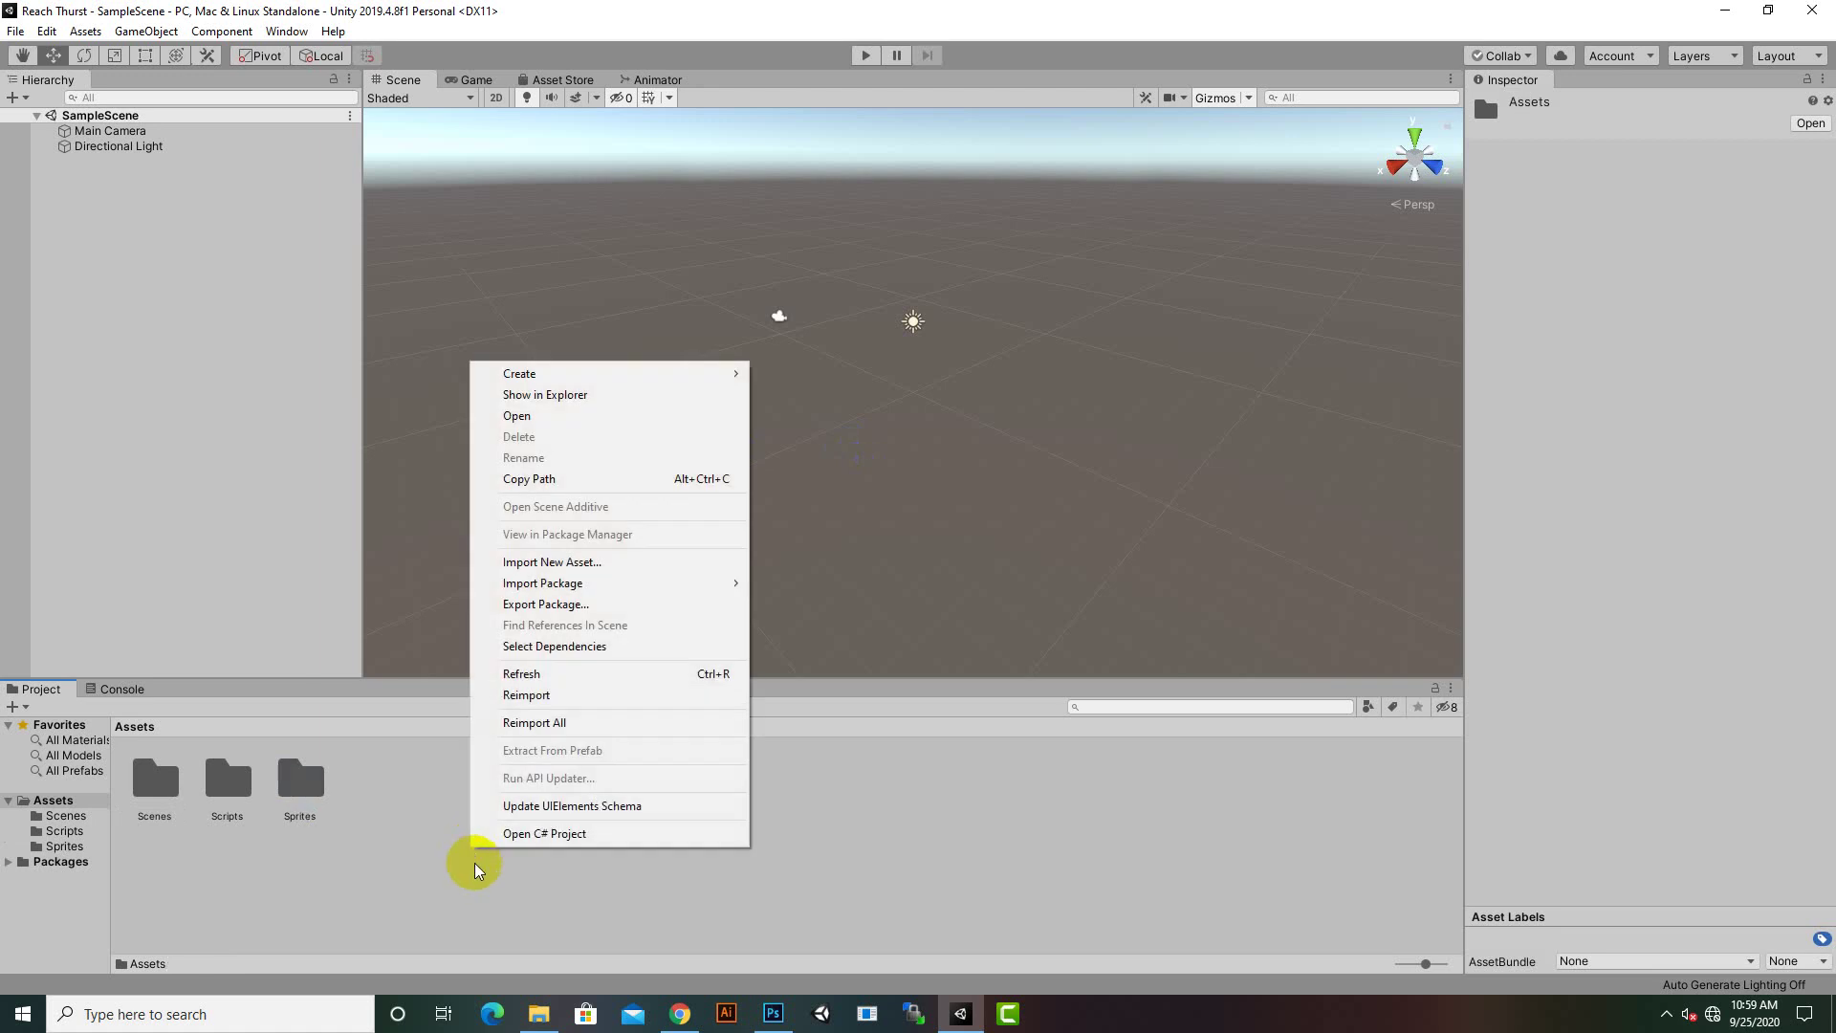
pyautogui.moveTo(602, 373)
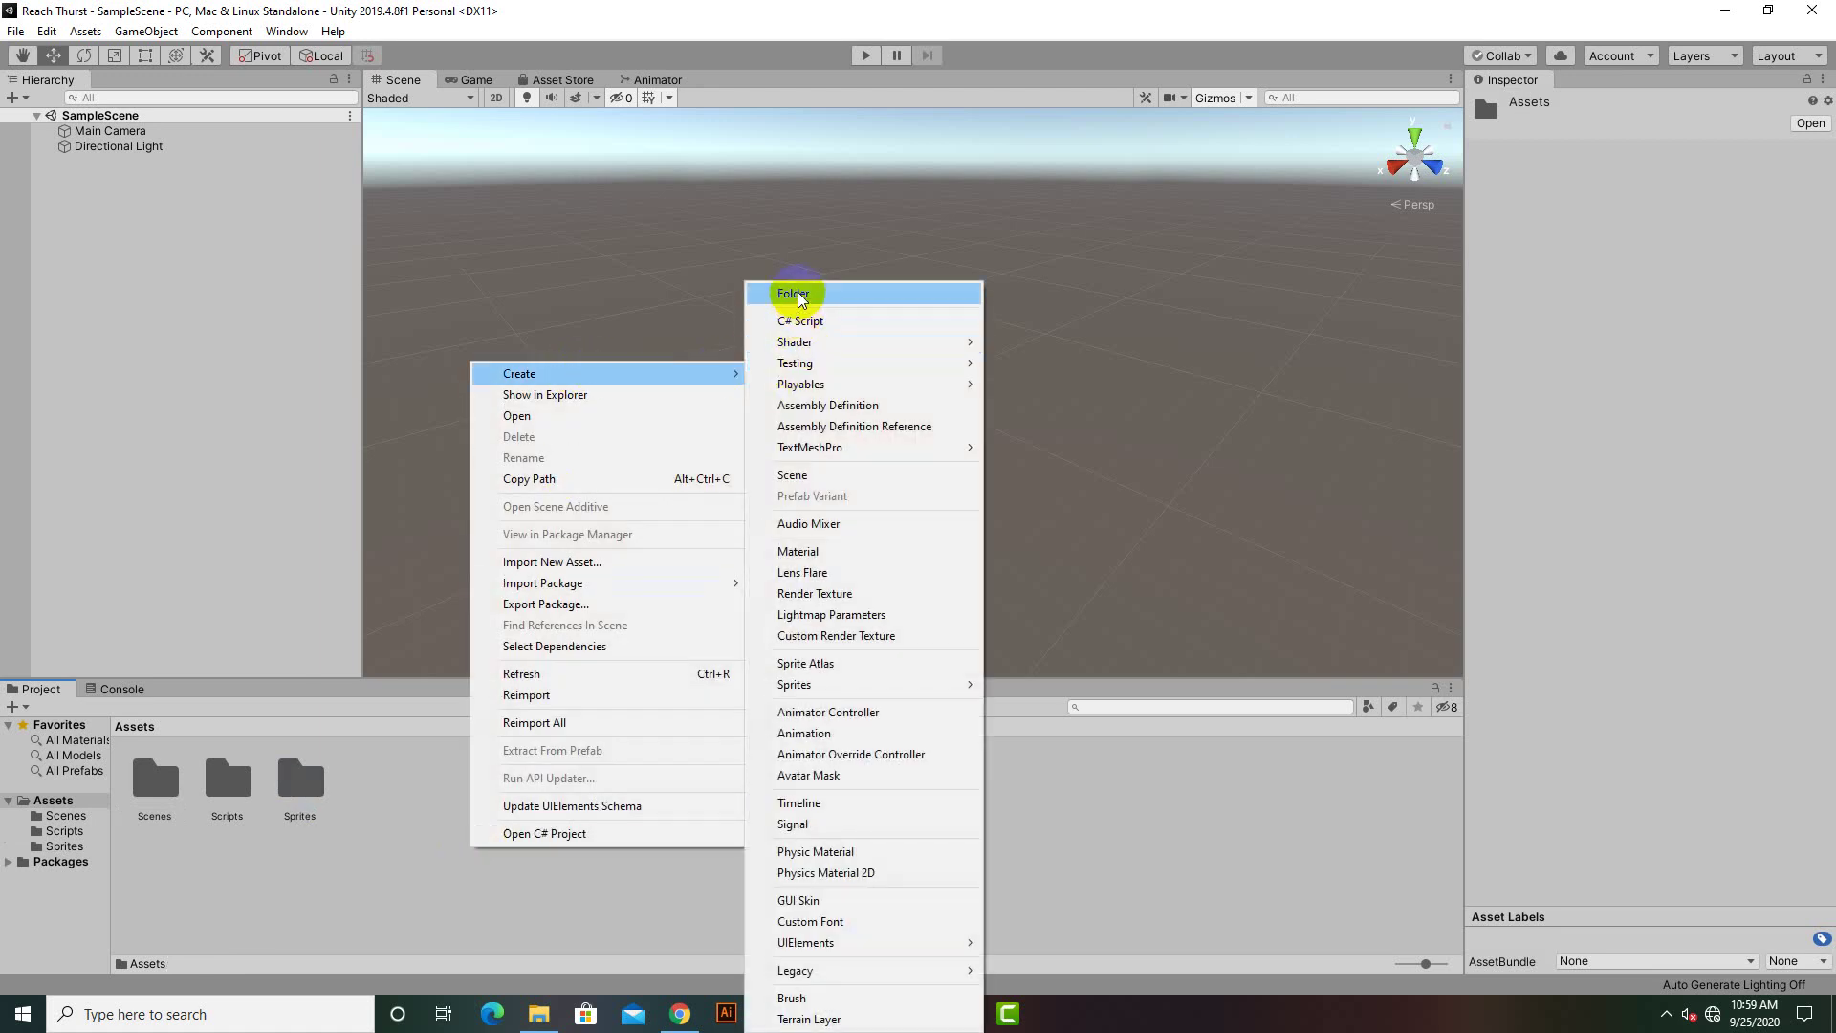
pyautogui.click(791, 289)
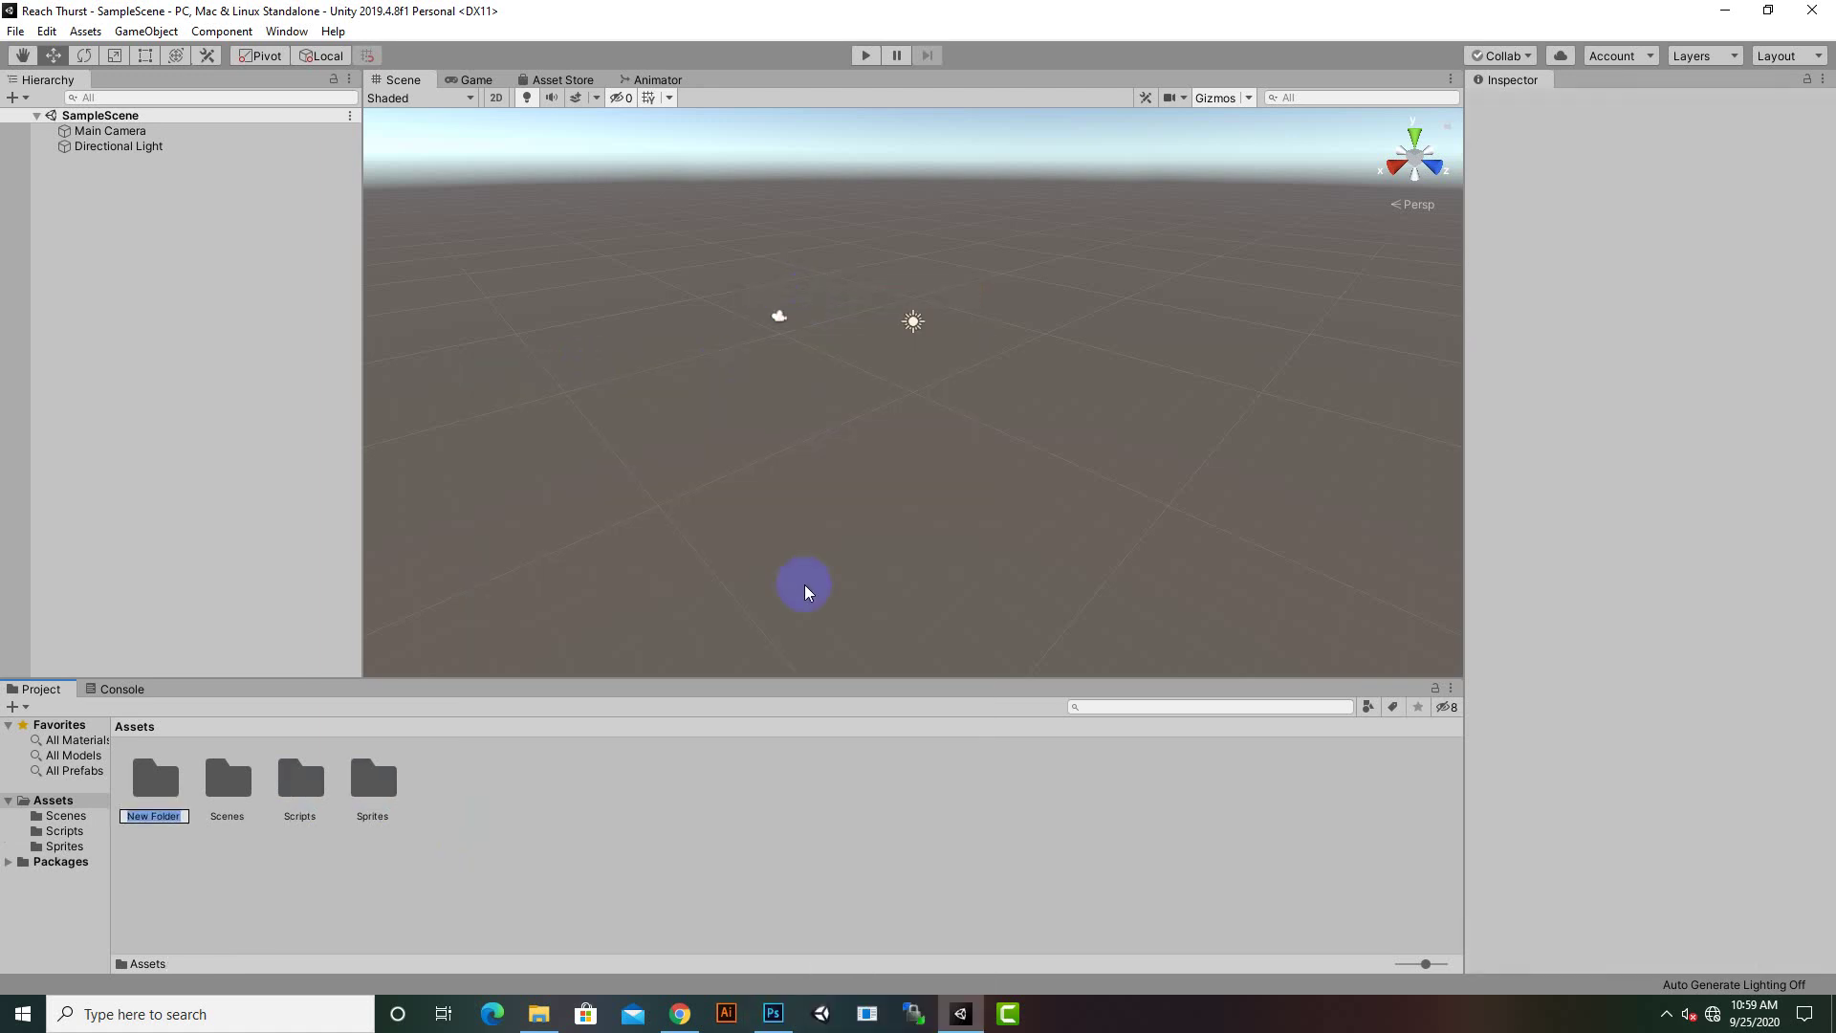
pyautogui.write('Audios')
pyautogui.press('Return')
pyautogui.rightClick(573, 839)
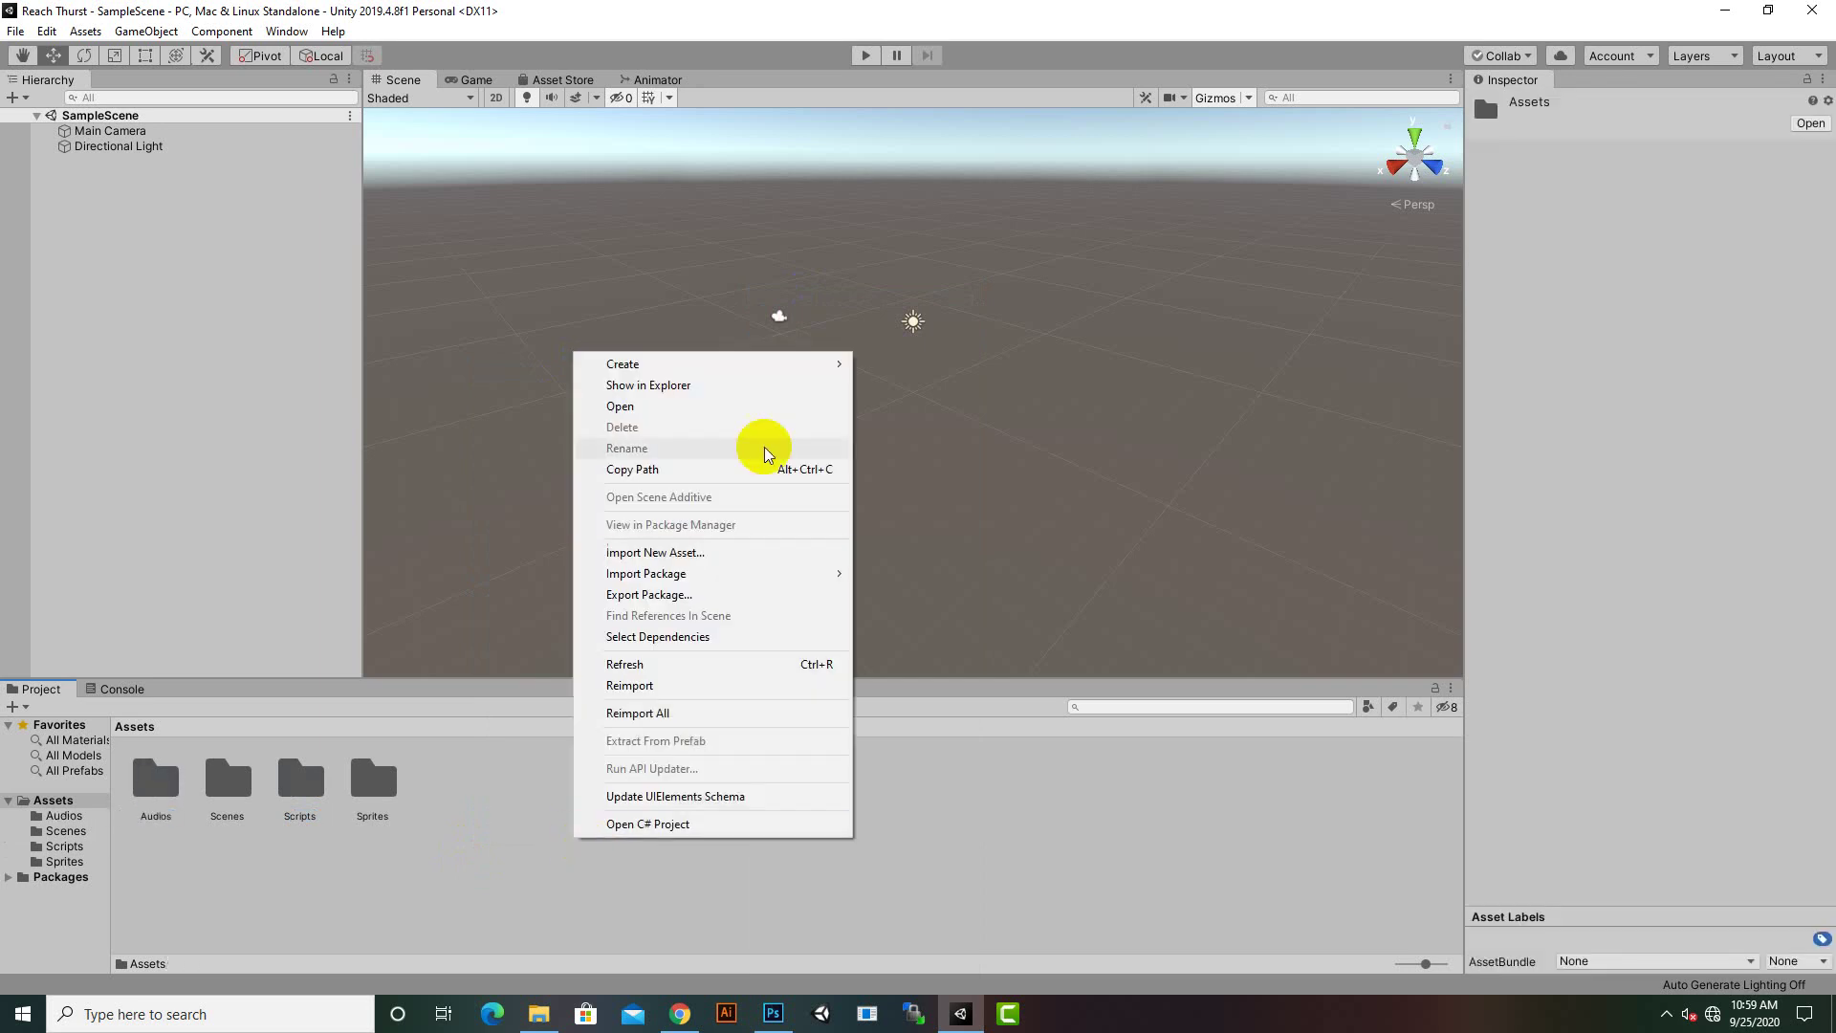
pyautogui.moveTo(708, 364)
pyautogui.click(932, 296)
pyautogui.press('BackSpace')
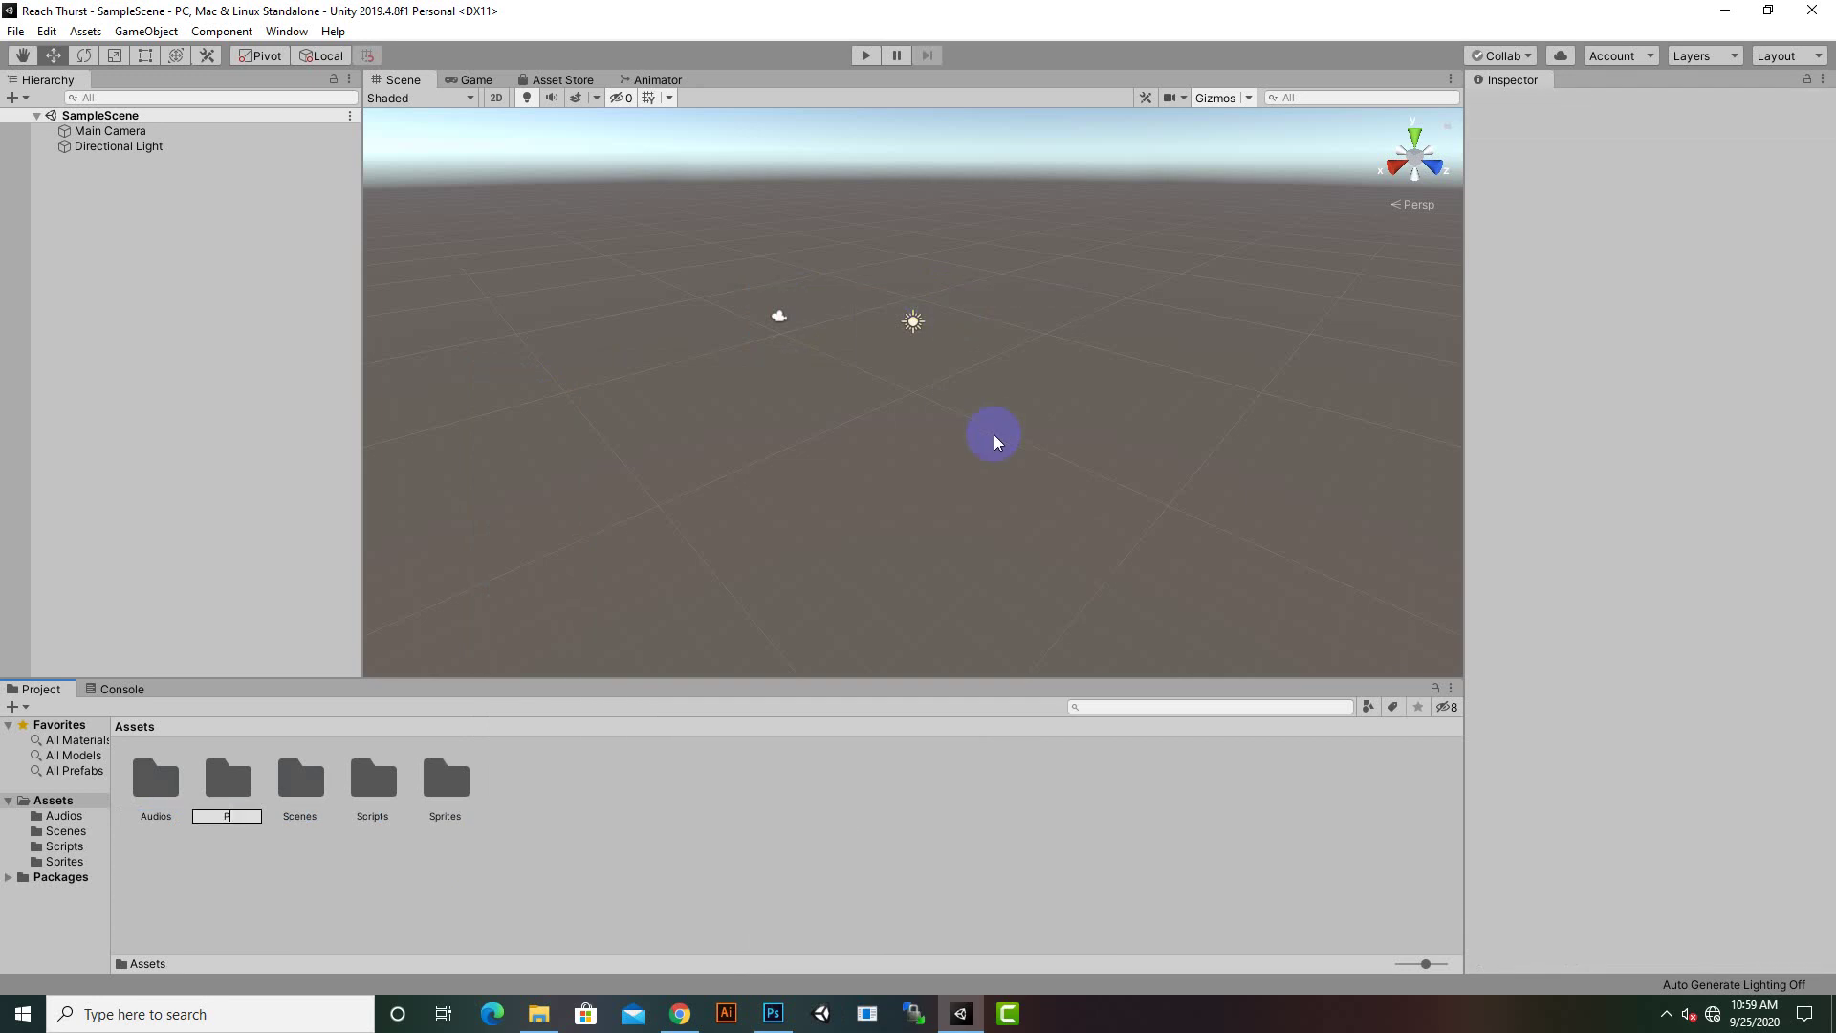
pyautogui.write('Prefa')
pyautogui.write('bs')
pyautogui.press('Return')
pyautogui.click(531, 817)
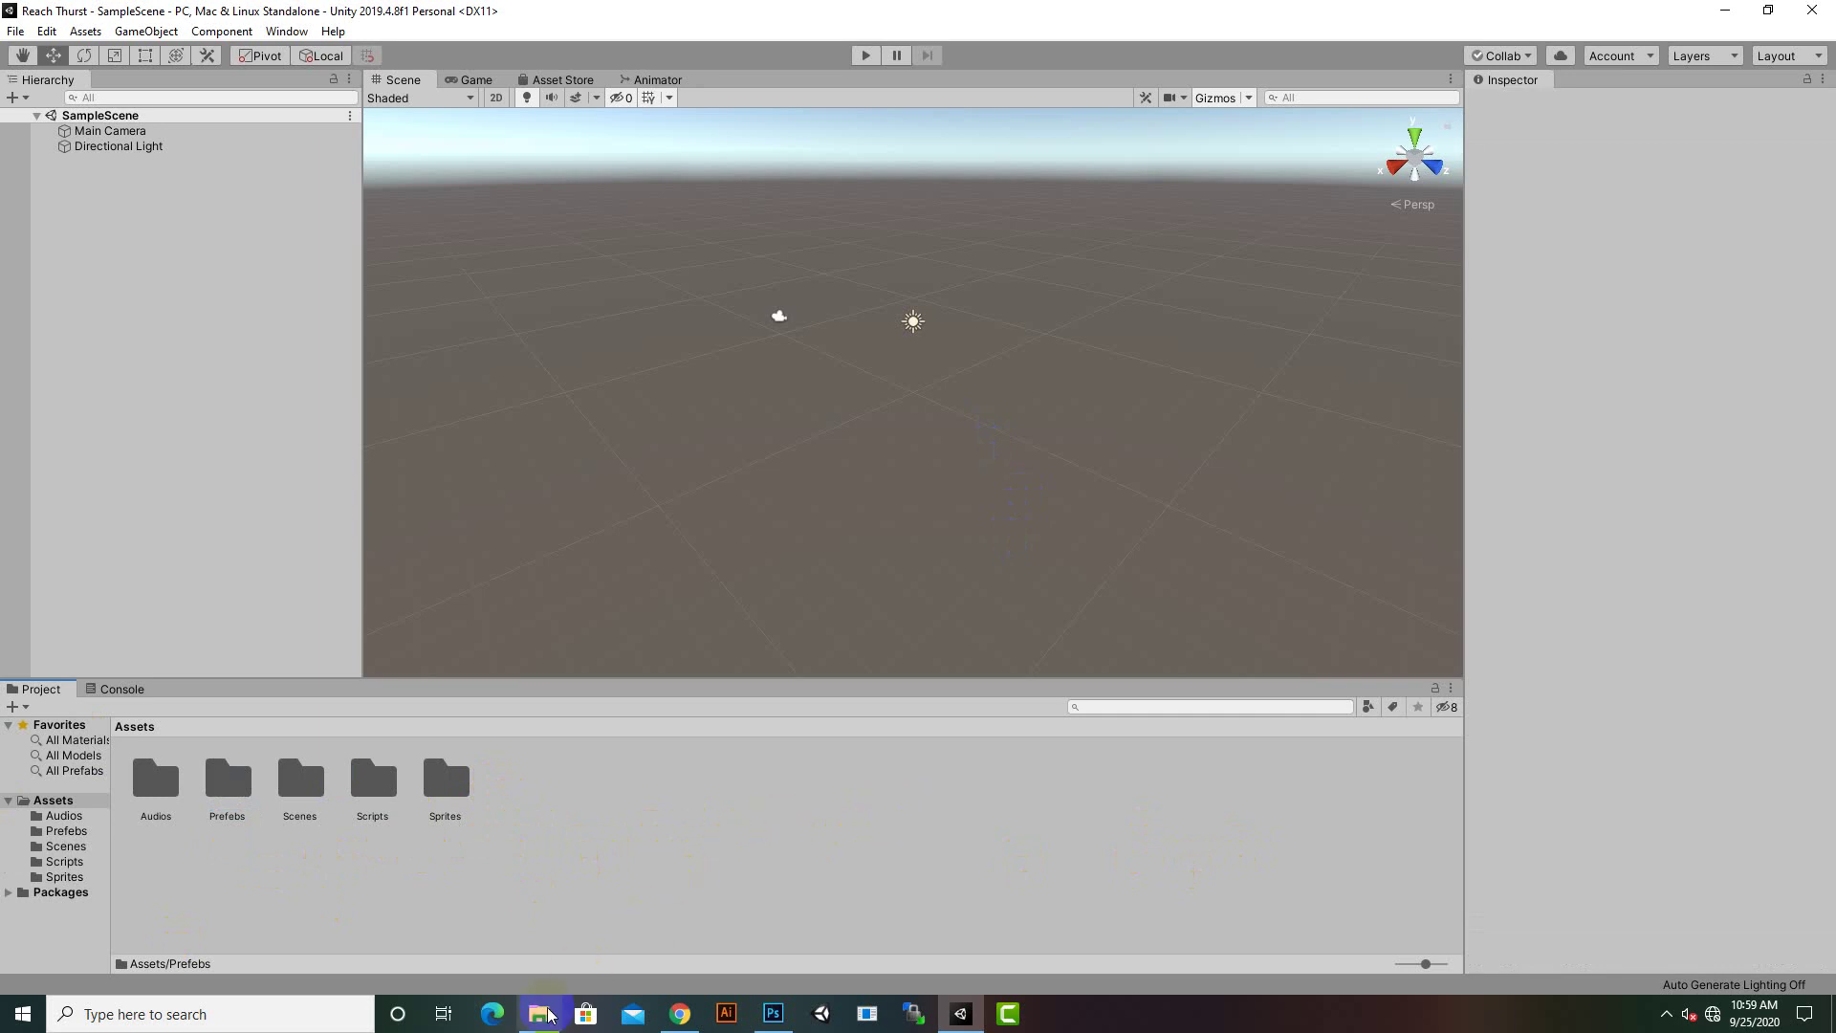
# Bring the 'done' package folder forward, browse its packages, and move the window aside
pyautogui.click(551, 942)
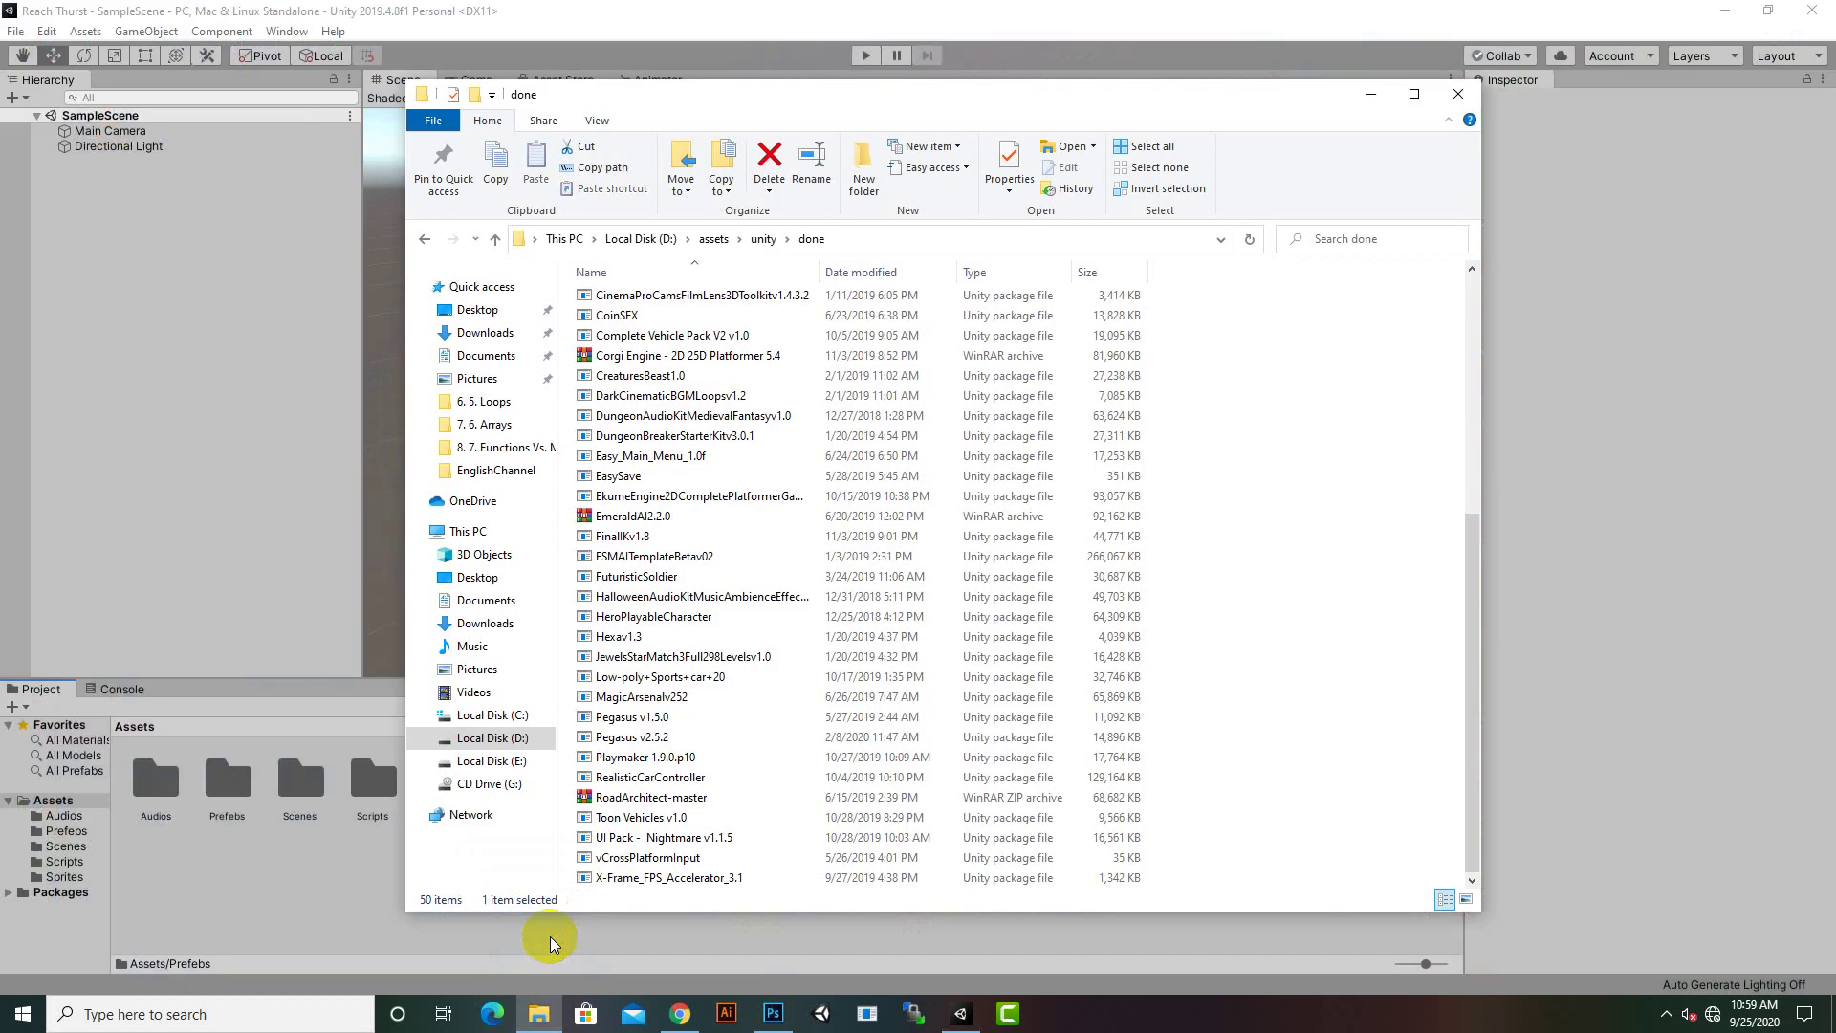
pyautogui.click(719, 616)
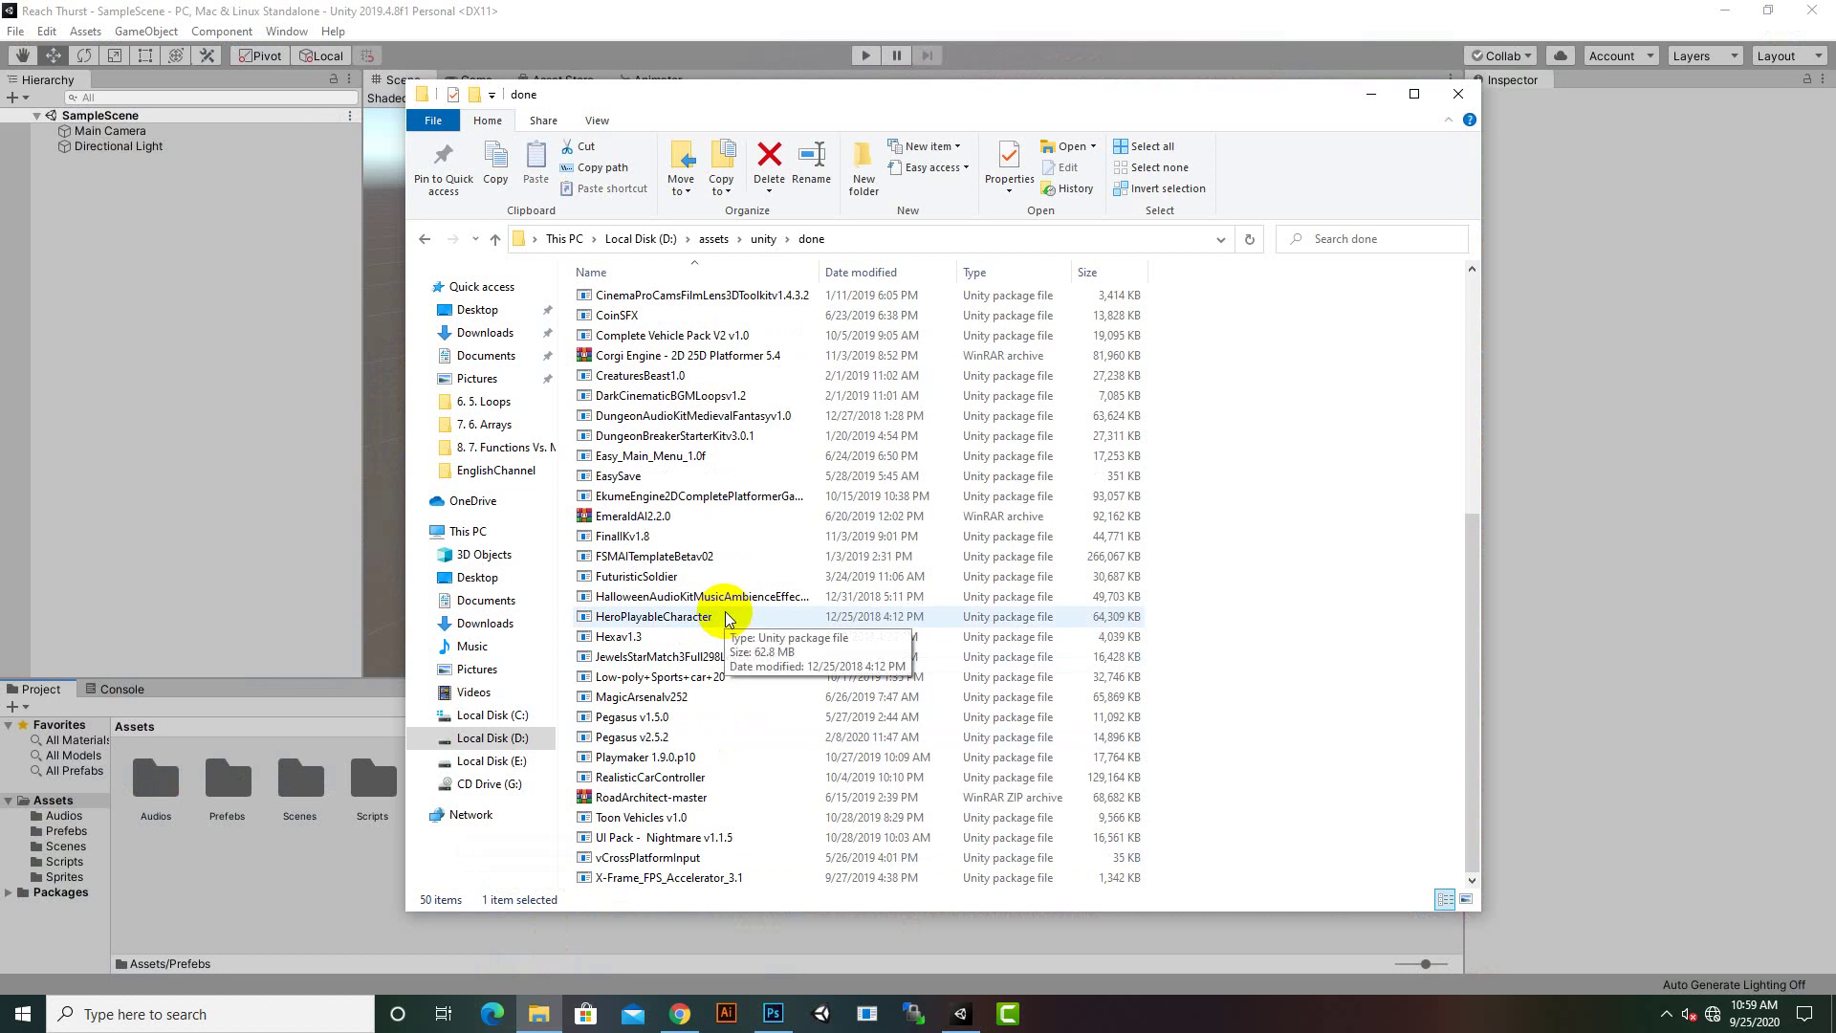
pyautogui.click(711, 677)
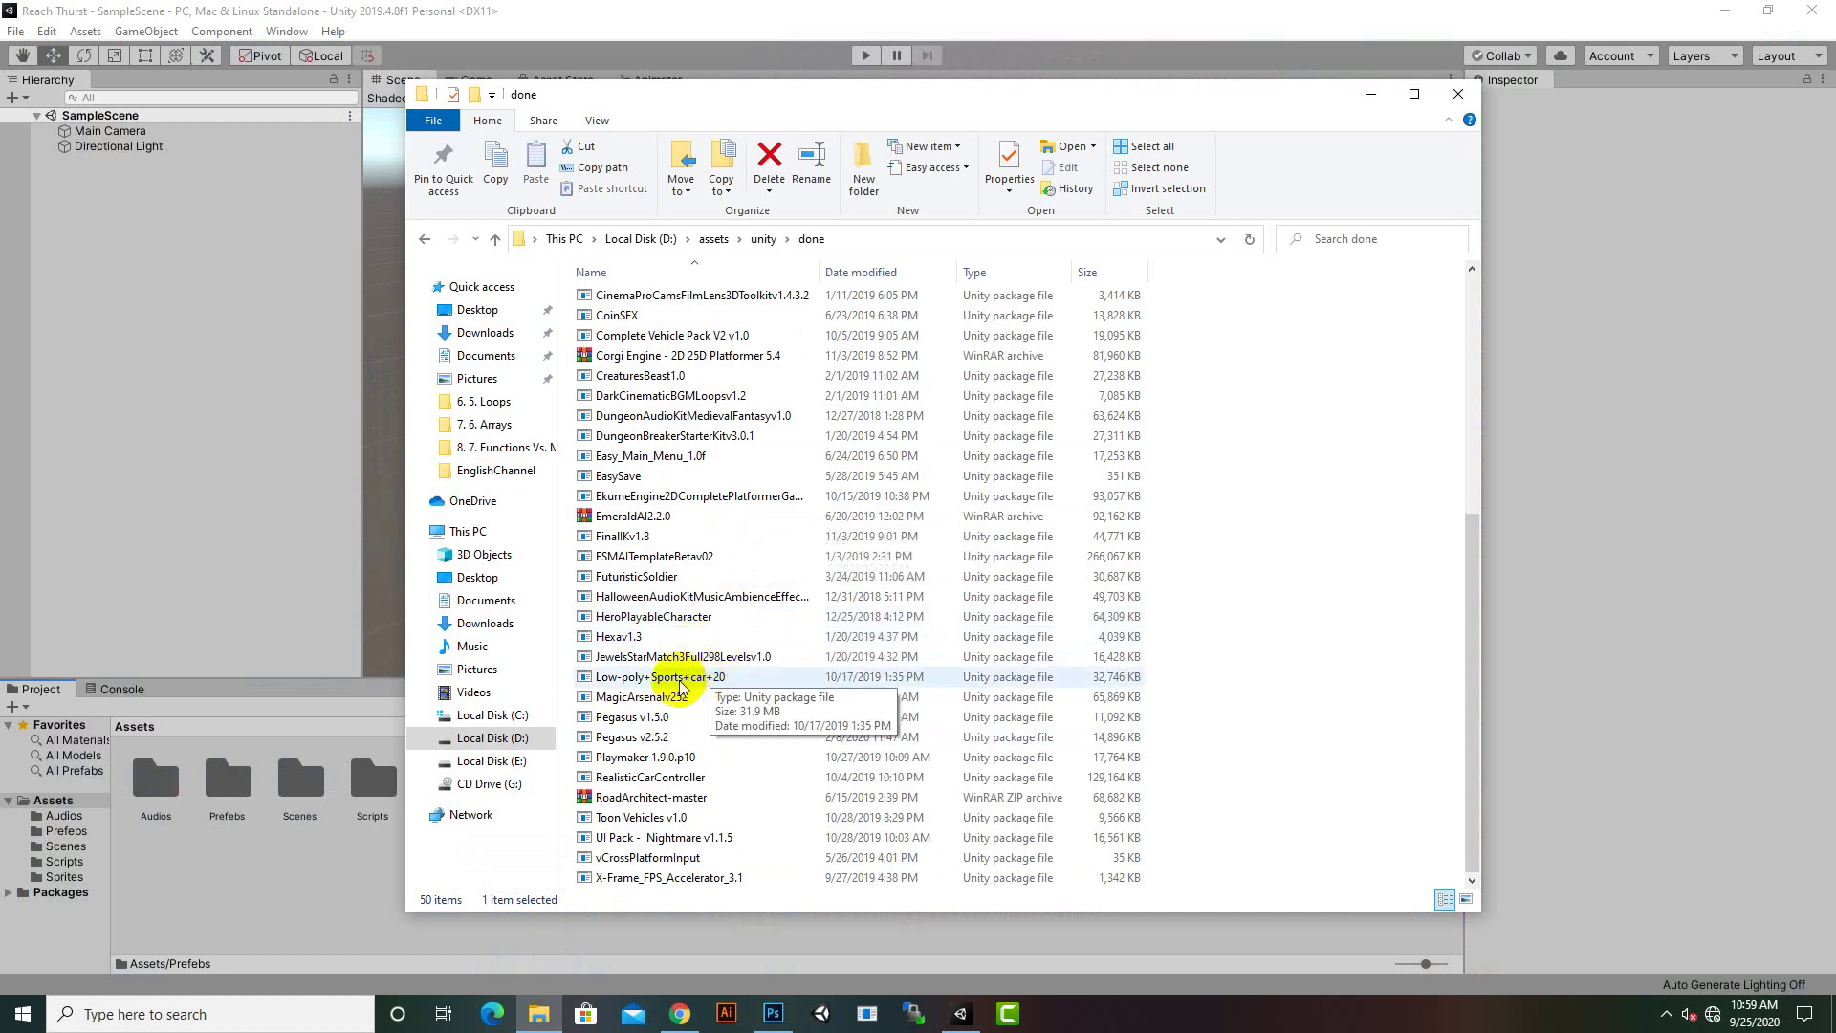
pyautogui.click(666, 736)
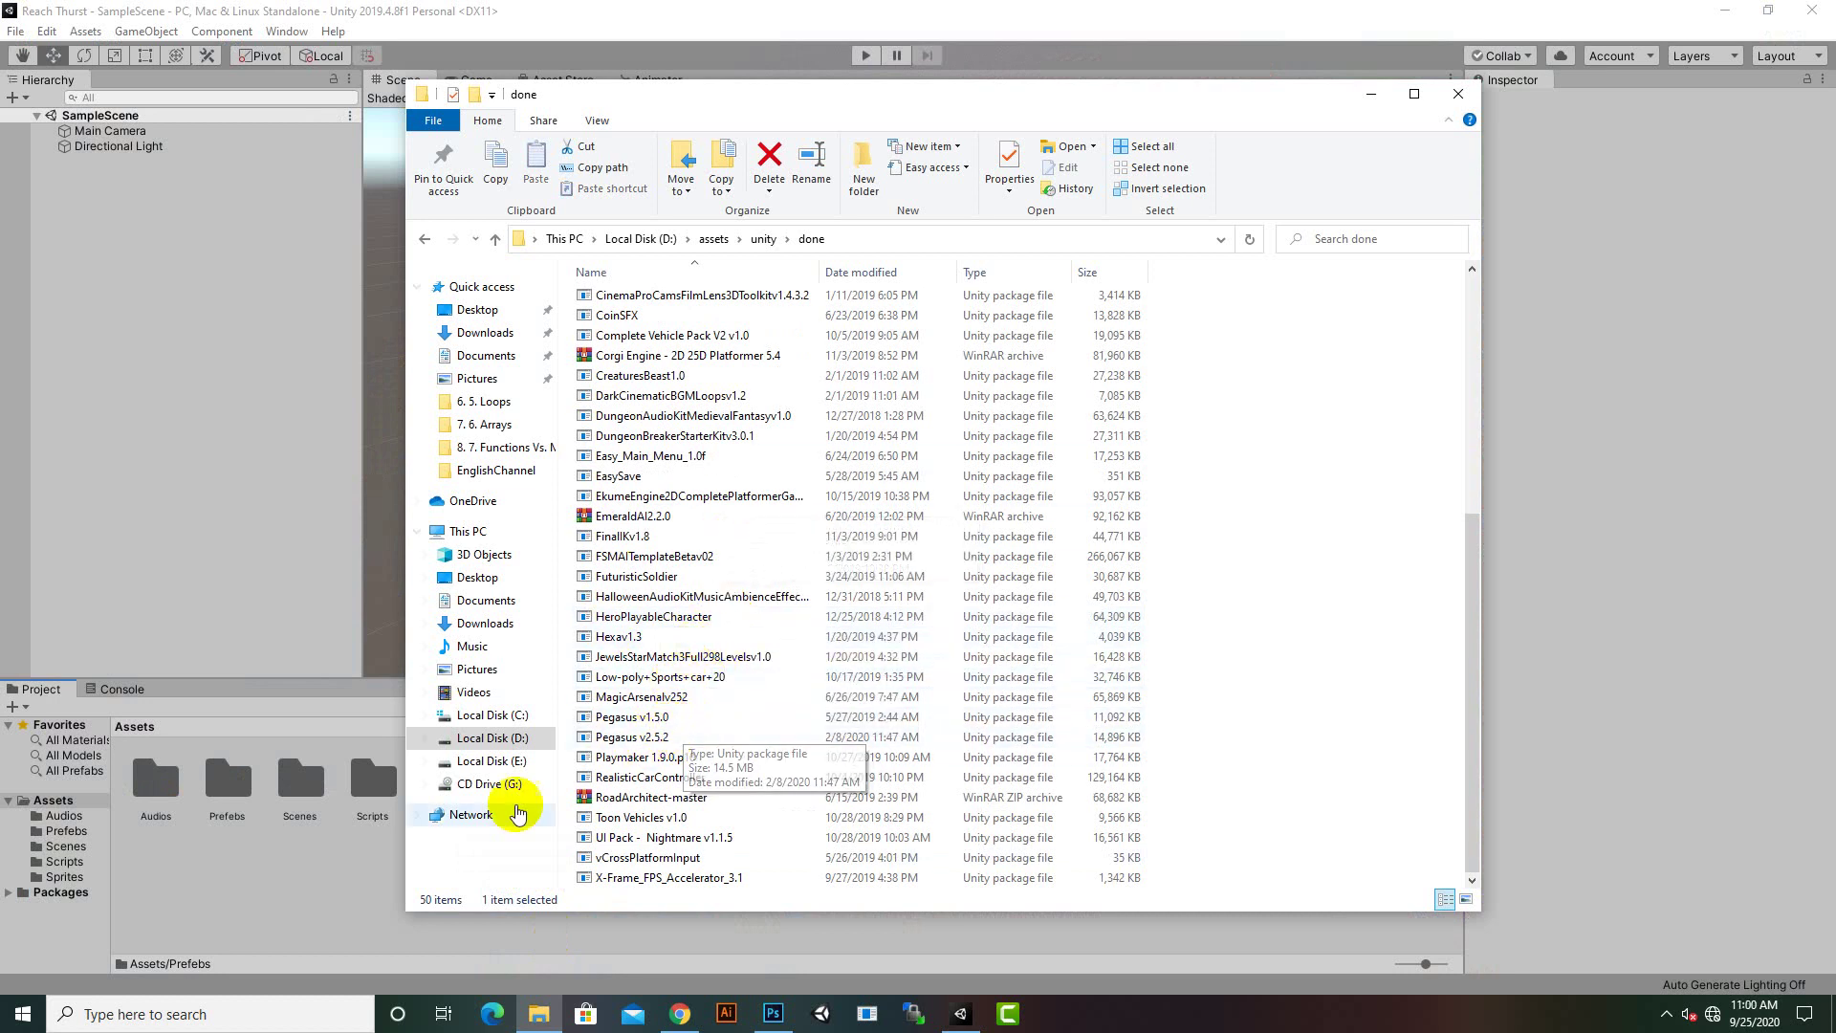
pyautogui.moveTo(1098, 104); pyautogui.dragTo(1353, 68)
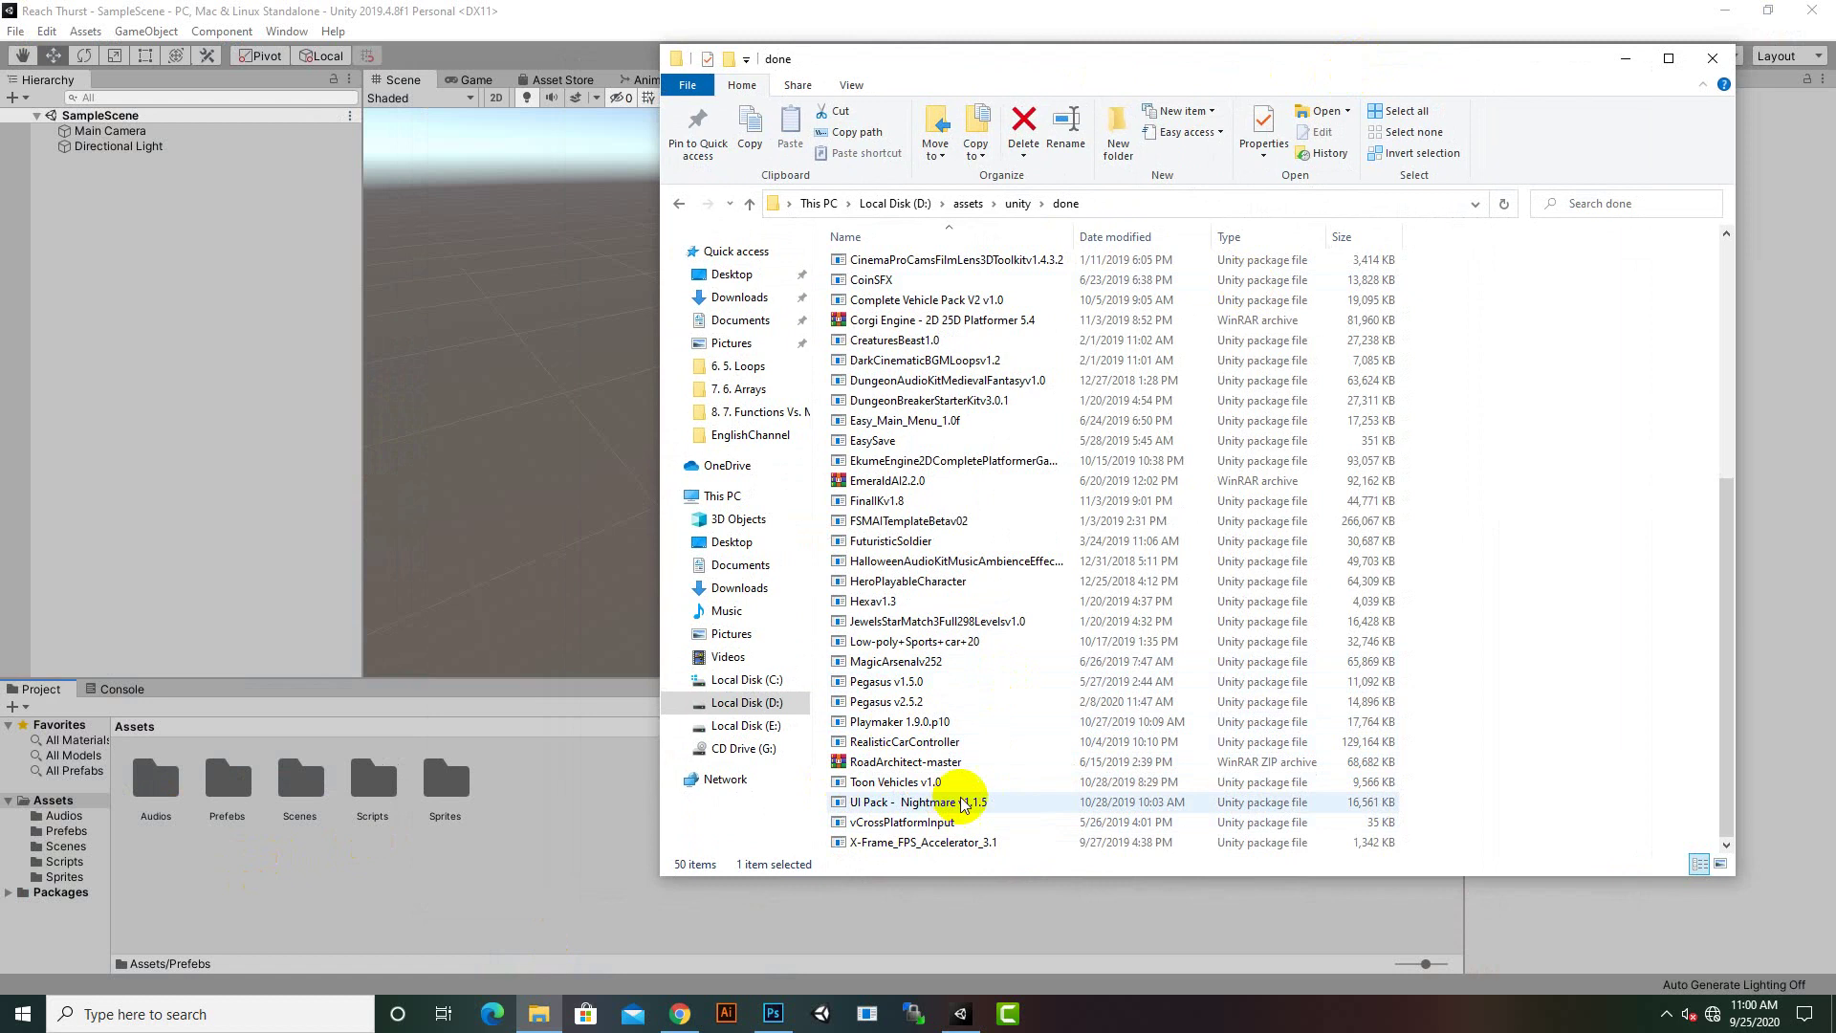
# Open RealisticCarController.unitypackage from the 'done' folder to start importing it into Unity
pyautogui.click(913, 745)
pyautogui.moveTo(936, 750); pyautogui.dragTo(518, 815)
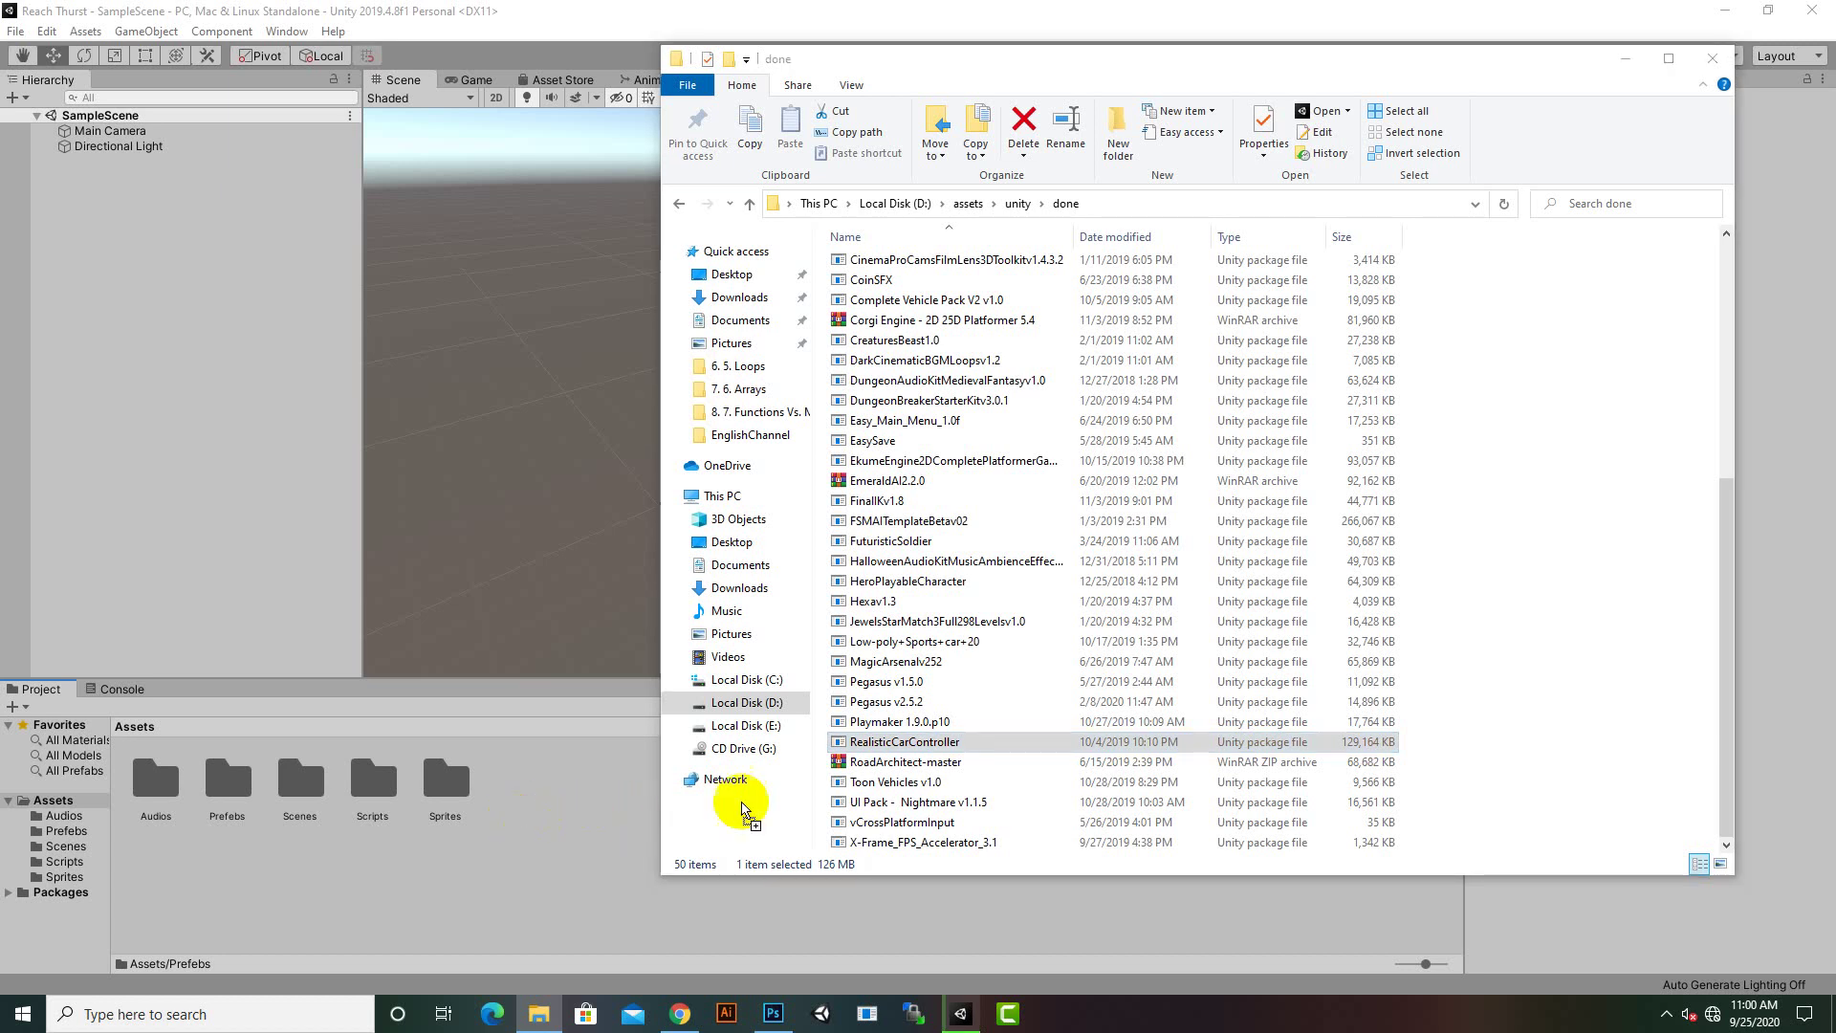
pyautogui.moveTo(913, 745)
pyautogui.mouseDown()
pyautogui.moveTo(936, 763)
pyautogui.moveTo(912, 756)
pyautogui.mouseUp()
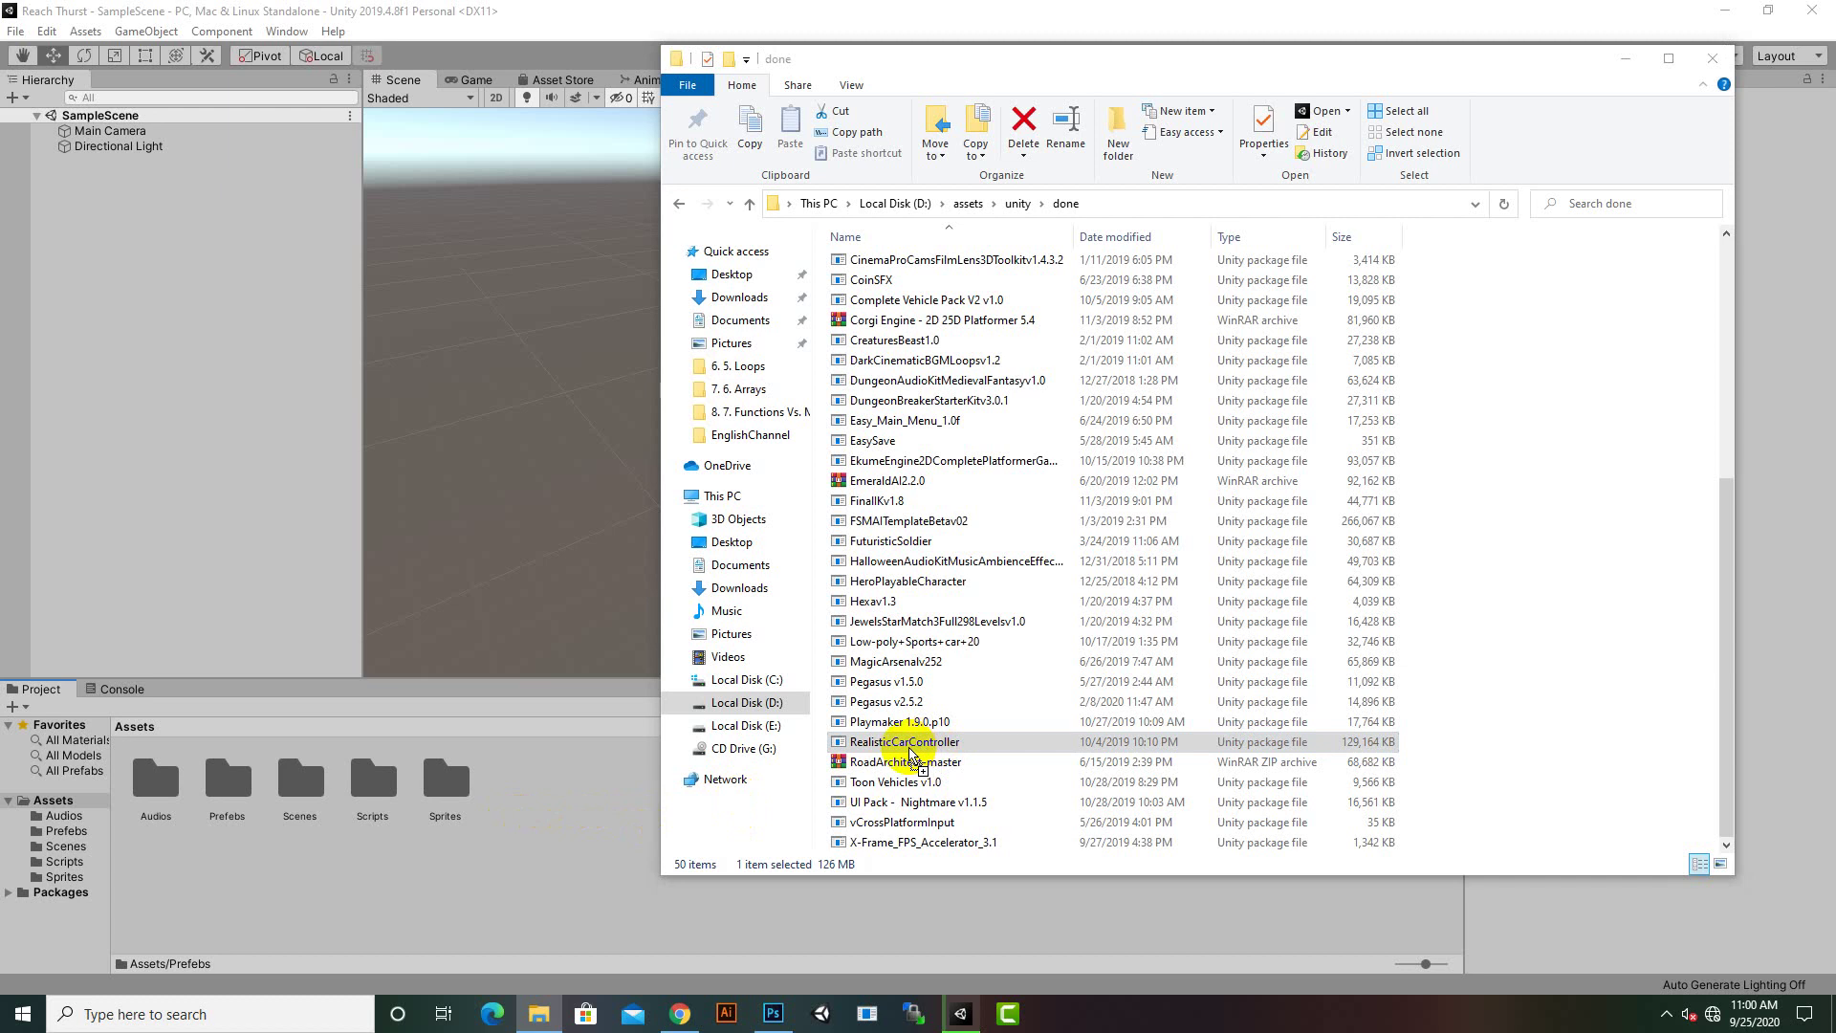
pyautogui.moveTo(911, 756)
pyautogui.mouseDown()
pyautogui.moveTo(579, 790)
pyautogui.moveTo(868, 745)
pyautogui.mouseUp()
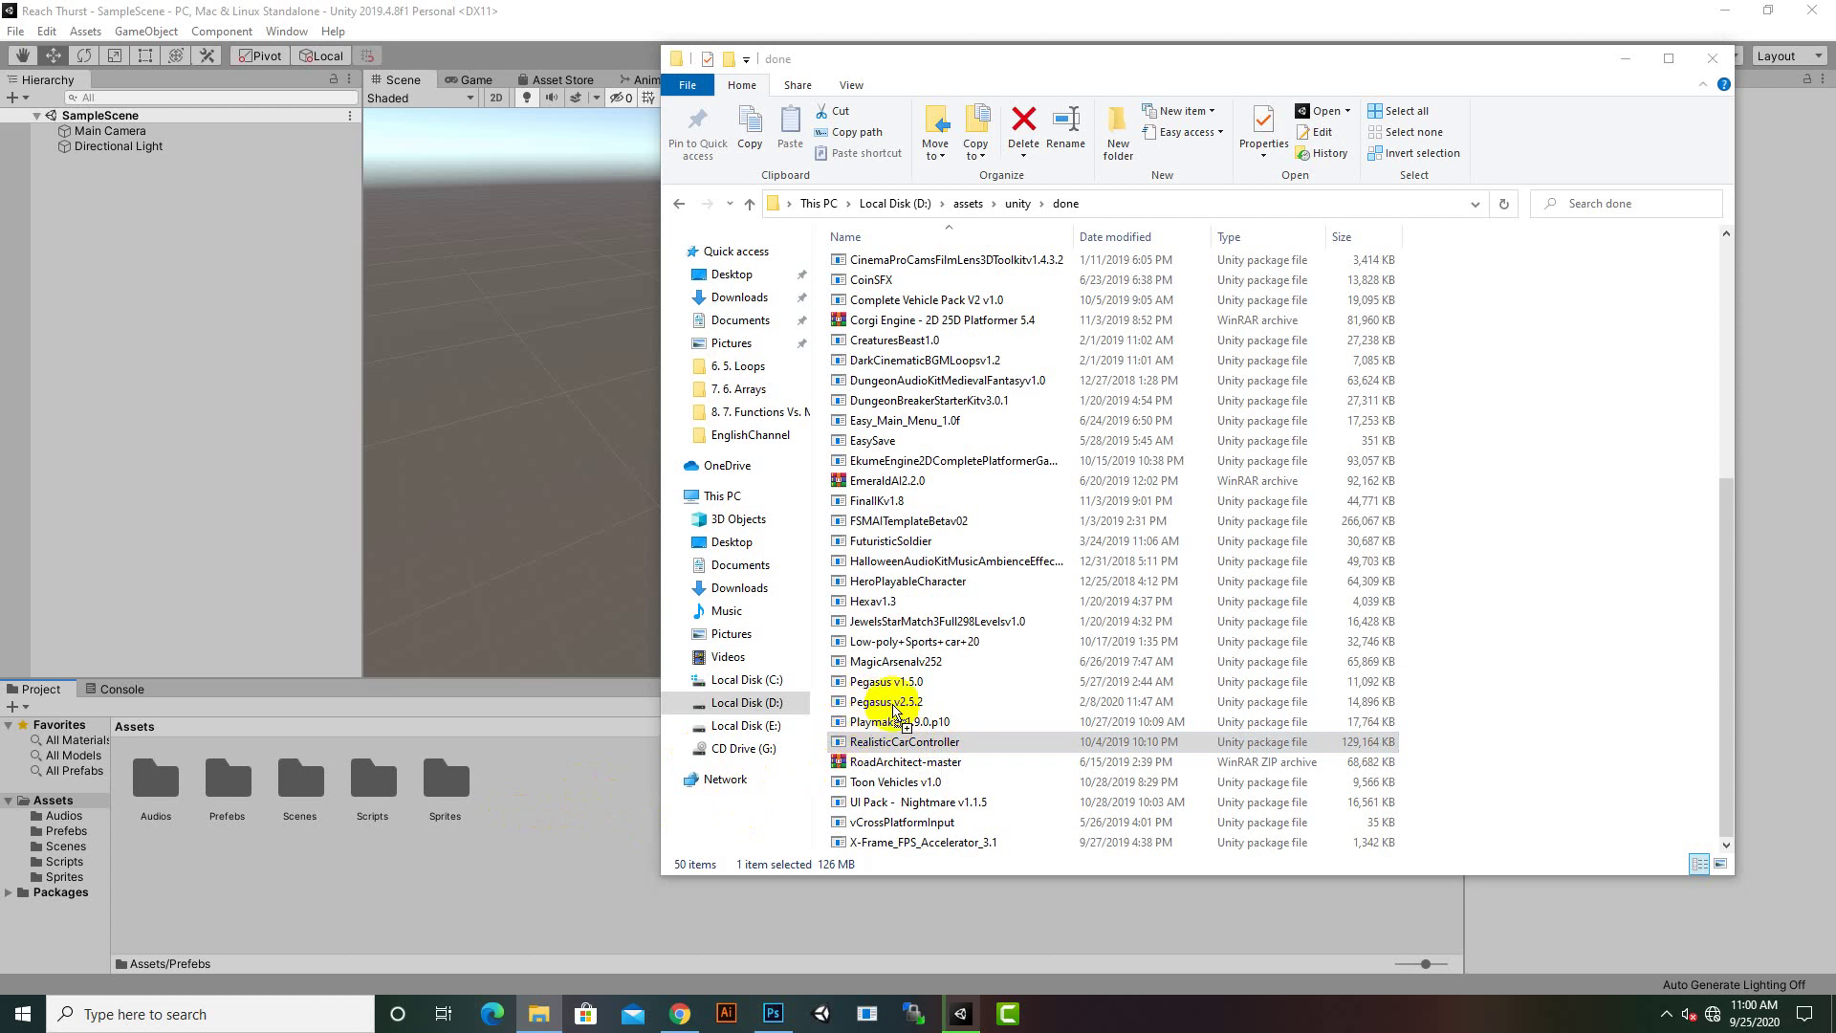
pyautogui.moveTo(868, 745)
pyautogui.mouseDown()
pyautogui.moveTo(885, 707)
pyautogui.moveTo(868, 712)
pyautogui.mouseUp()
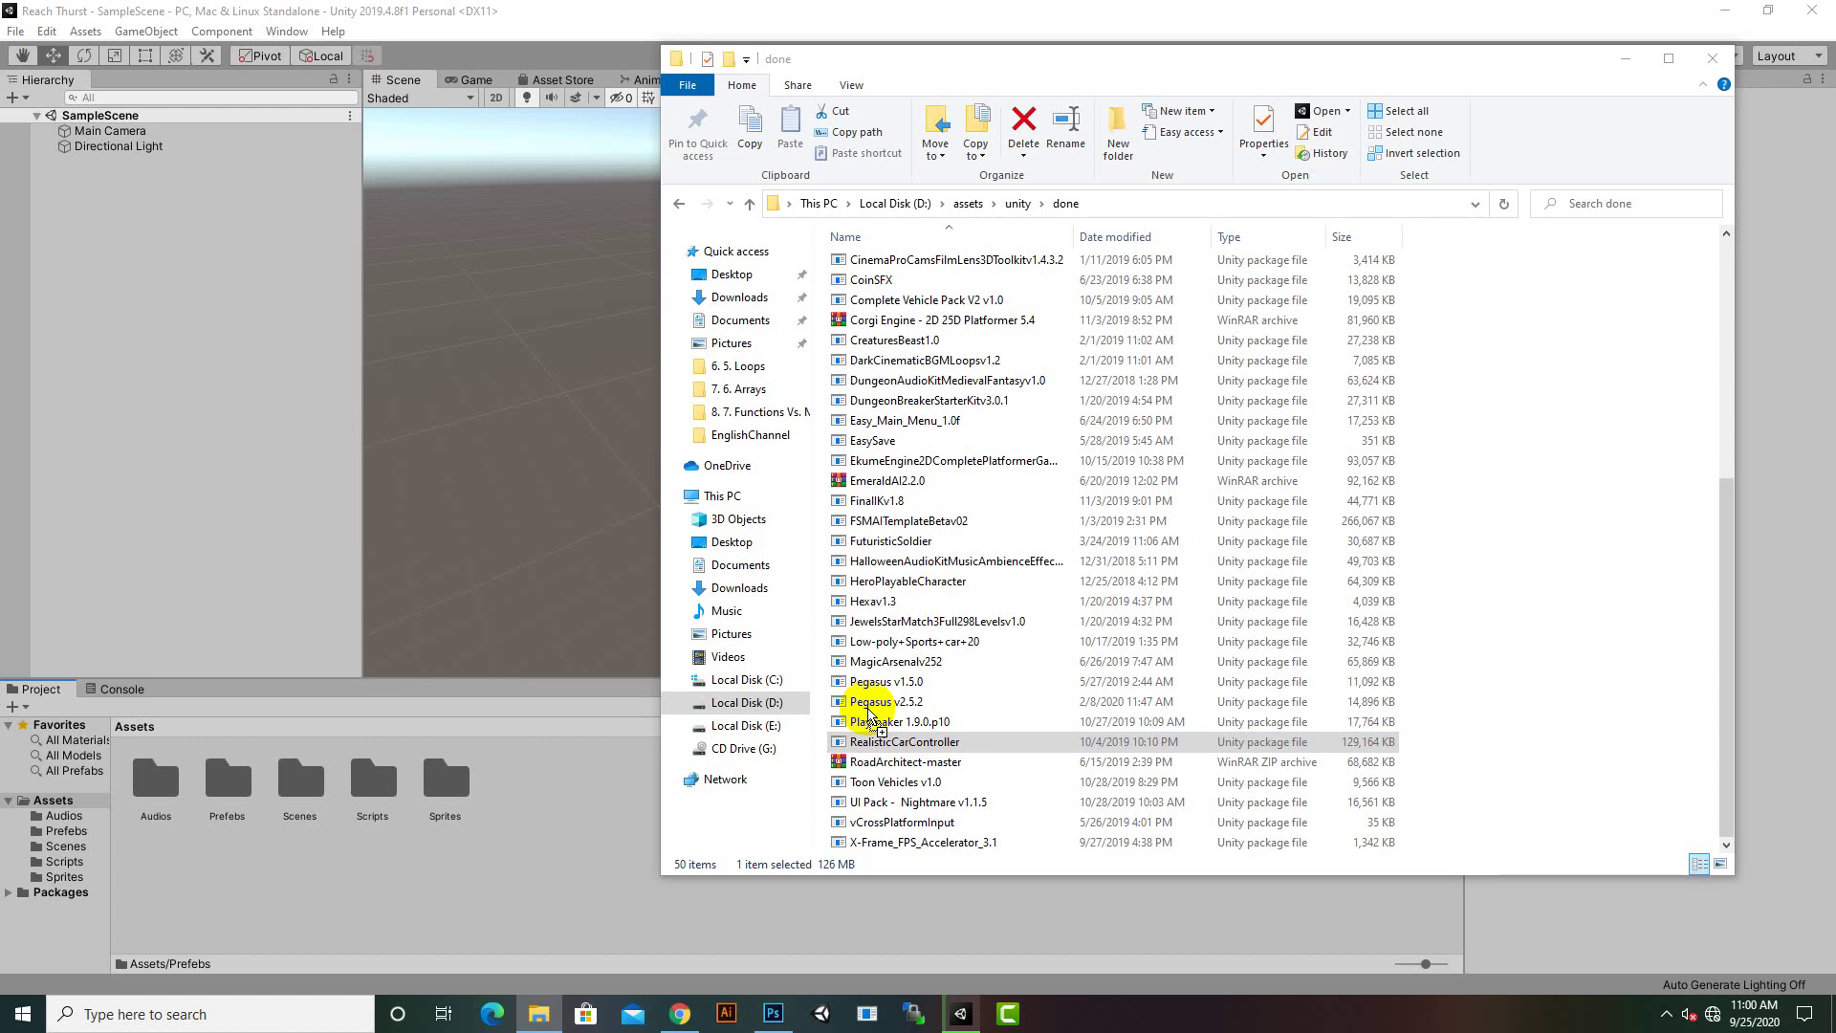
pyautogui.moveTo(868, 712); pyautogui.dragTo(468, 516)
pyautogui.moveTo(629, 732)
pyautogui.mouseDown()
pyautogui.moveTo(875, 713)
pyautogui.moveTo(562, 647)
pyautogui.moveTo(881, 712)
pyautogui.moveTo(776, 770)
pyautogui.moveTo(906, 806)
pyautogui.mouseUp()
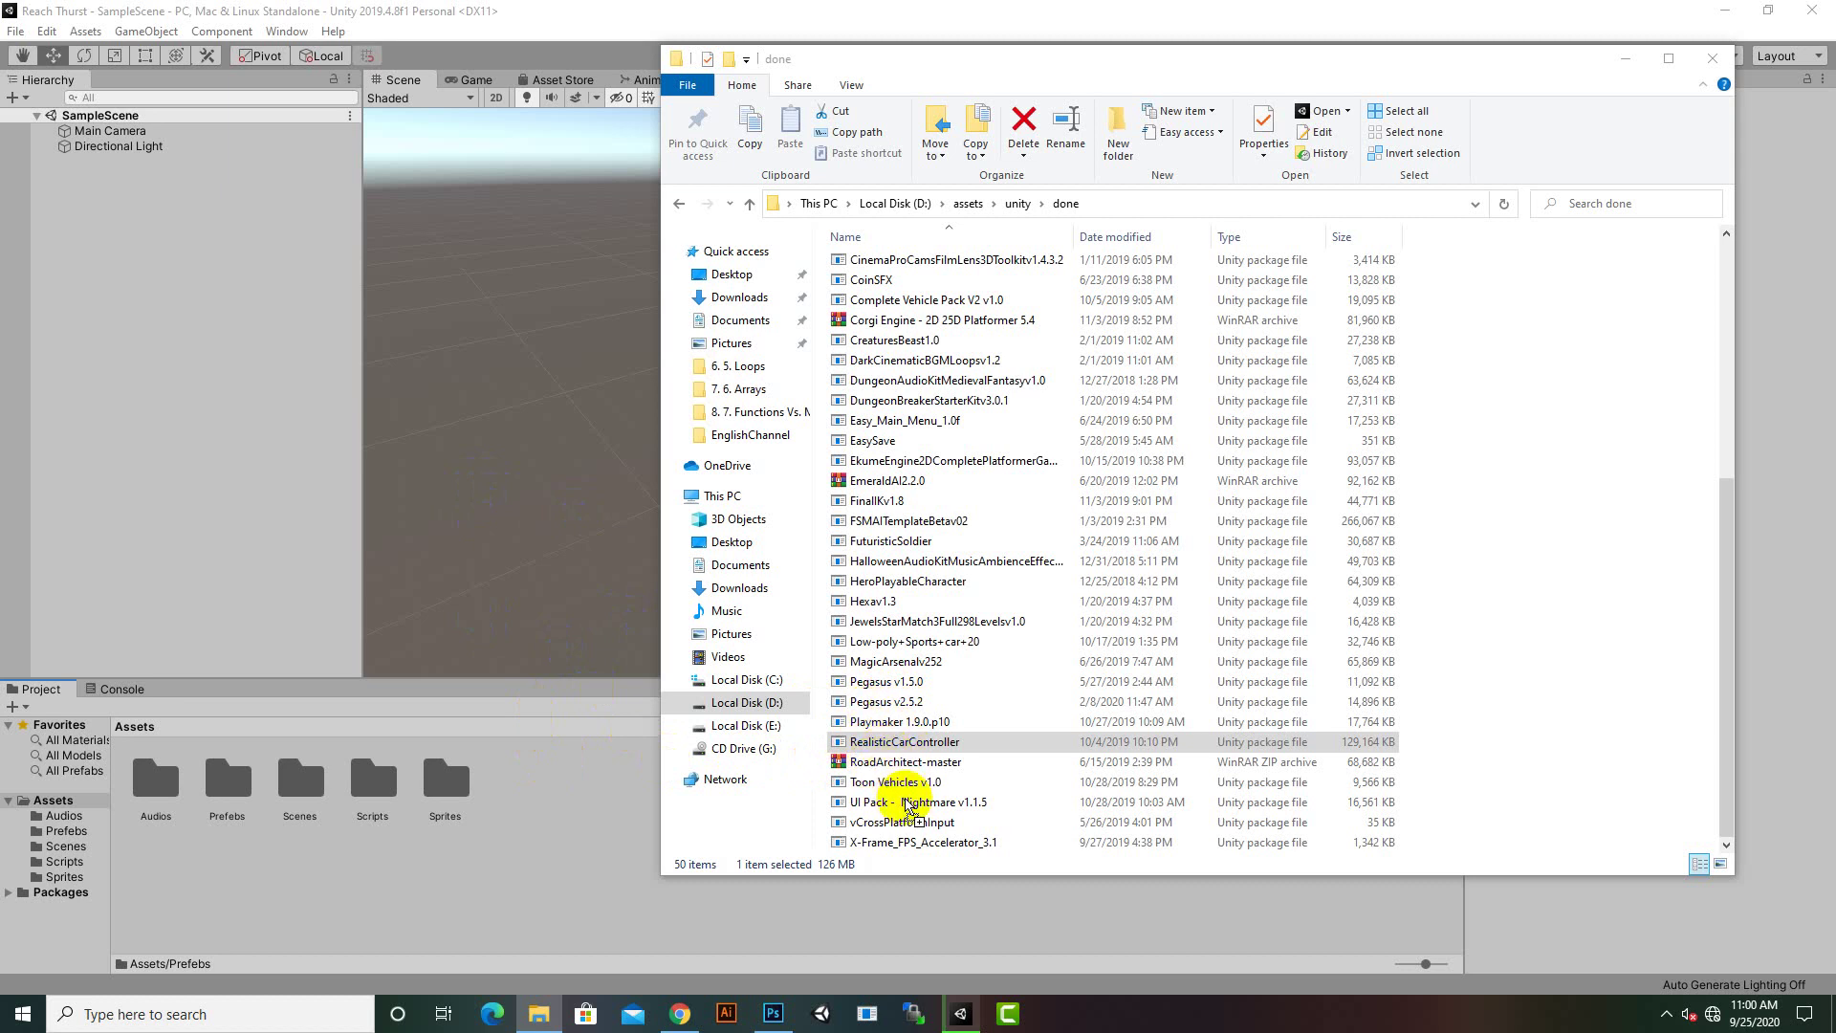
pyautogui.doubleClick(907, 806)
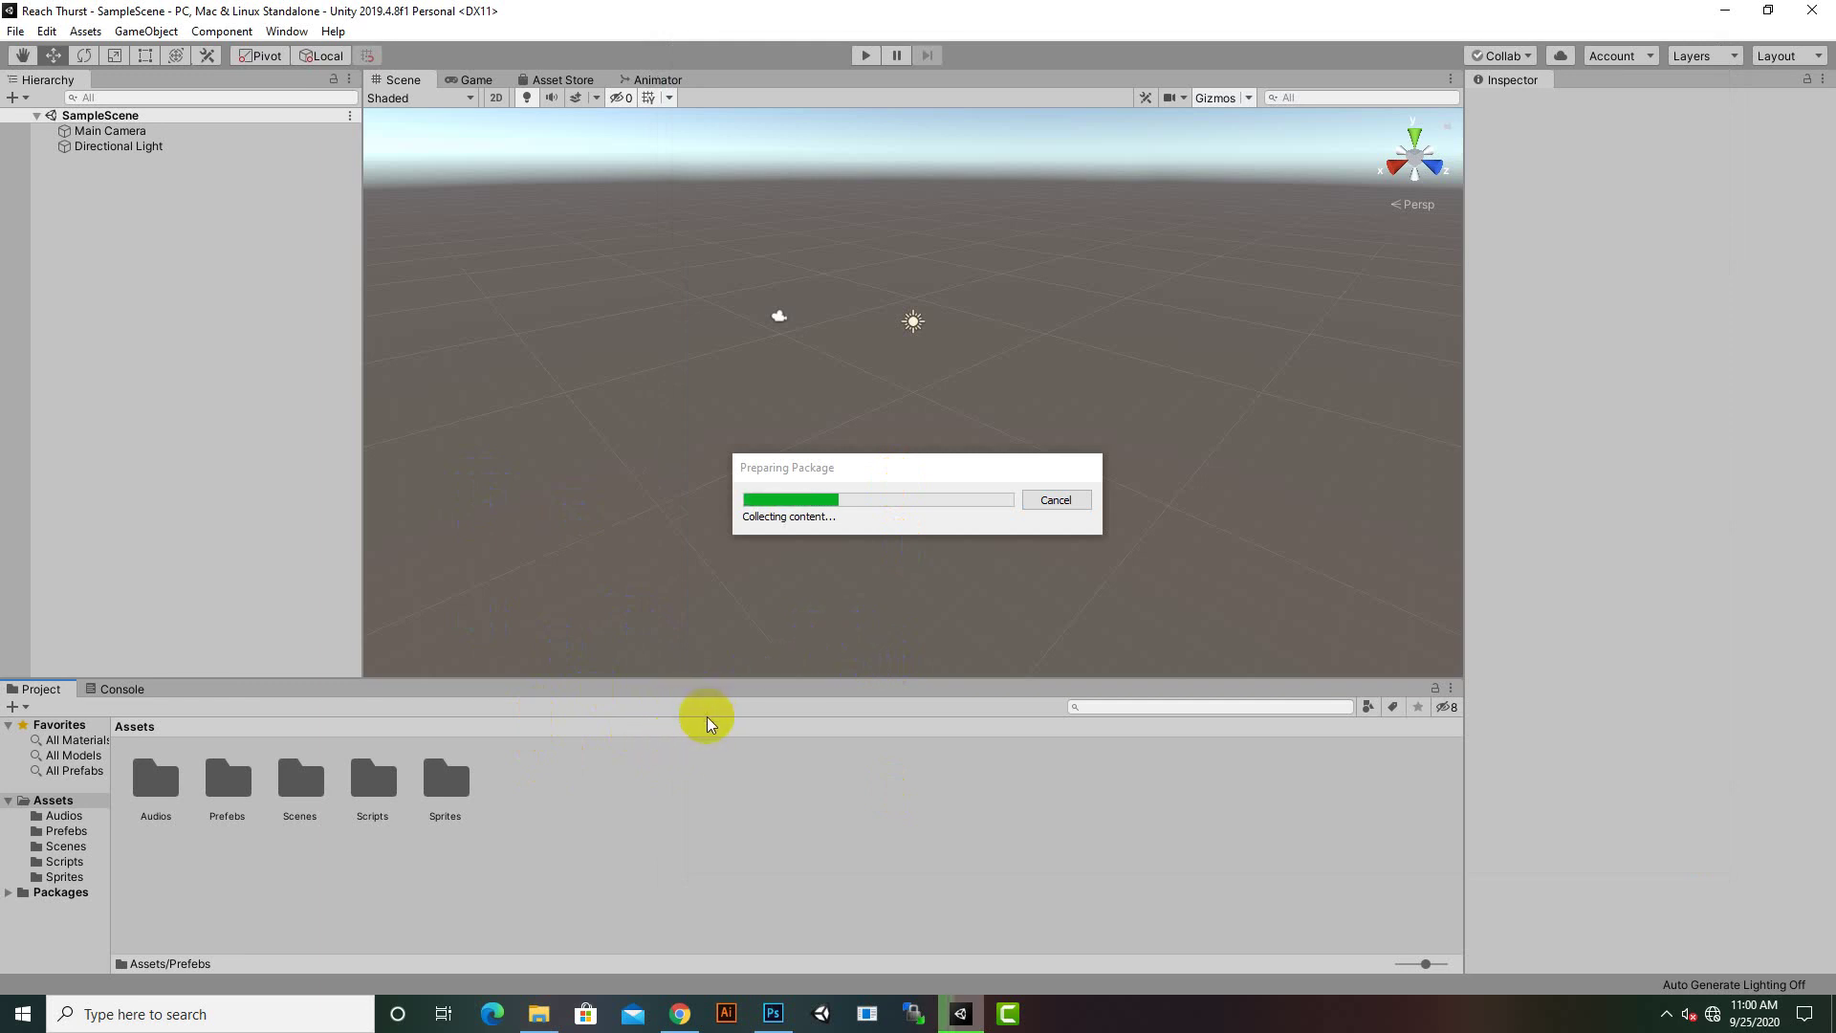
# Confirm the Import Unity Package dialog to import RealisticCarController's contents
pyautogui.moveTo(841, 472); pyautogui.dragTo(811, 467)
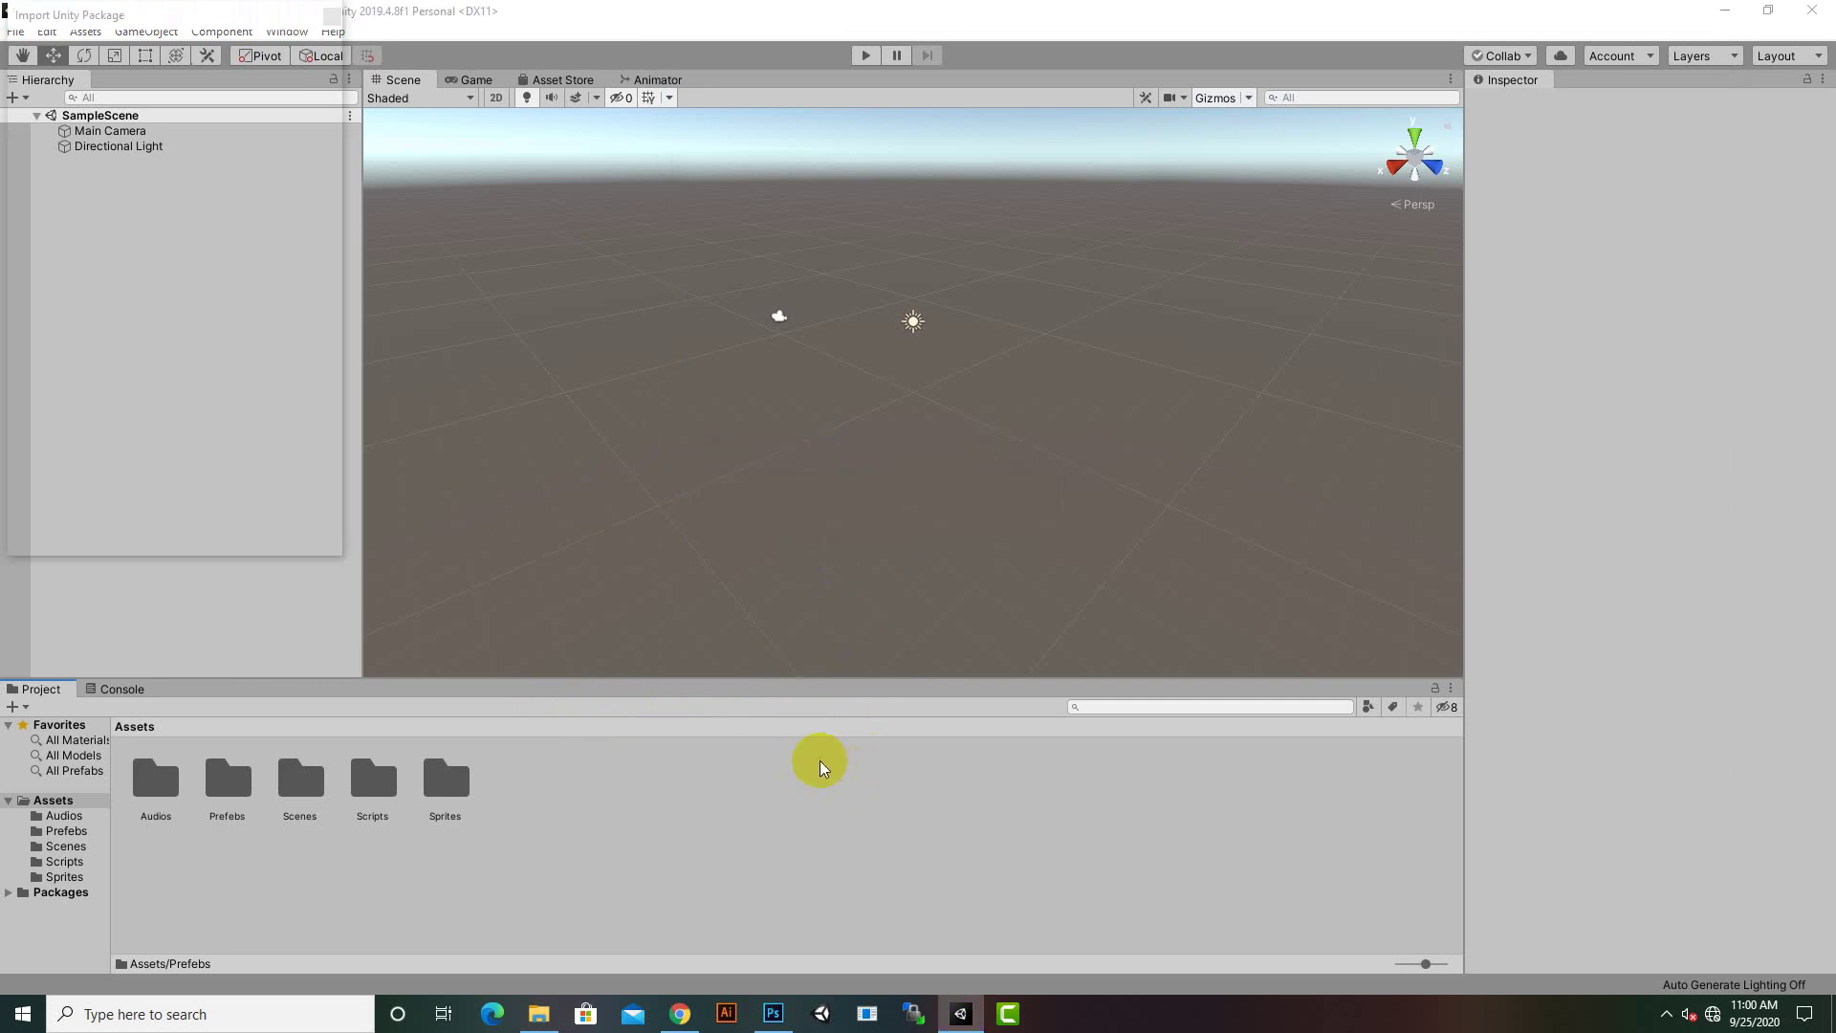
pyautogui.click(306, 540)
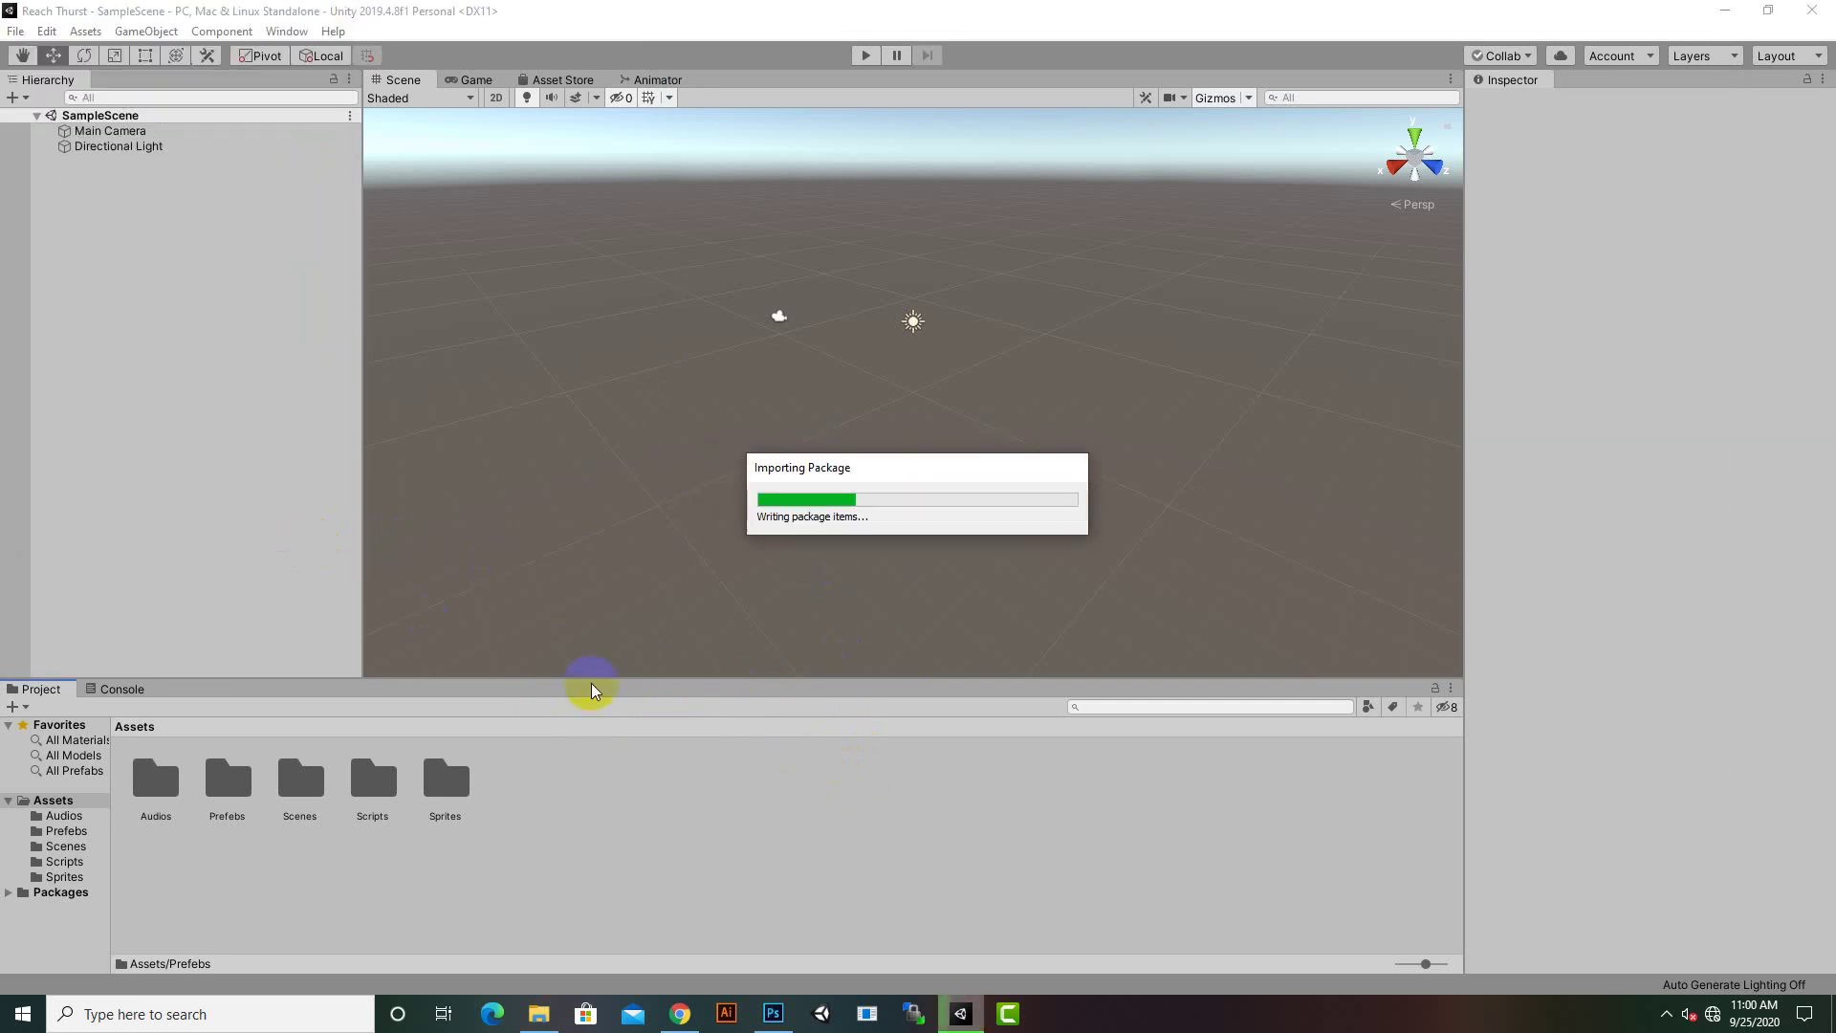